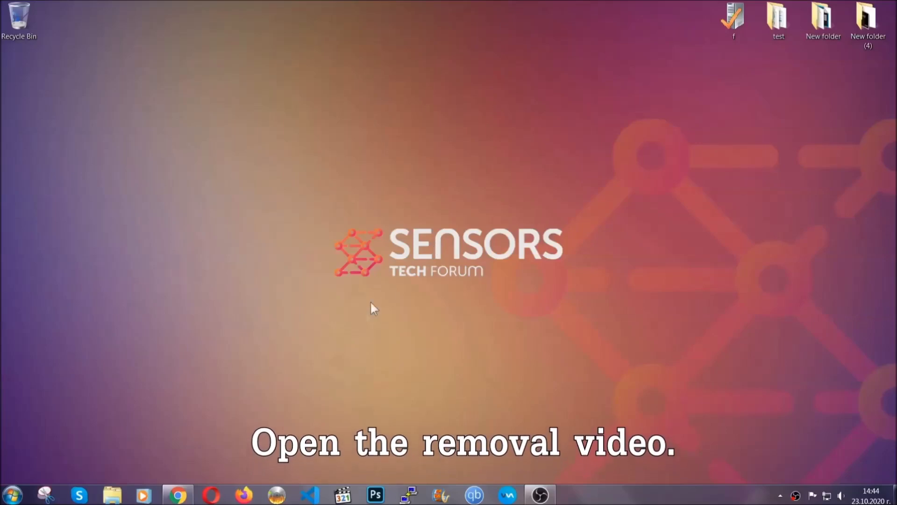
Follow the removal video's sensorstechforum description link to download SpyHunter-Installer.exe and launch it.
click(178, 496)
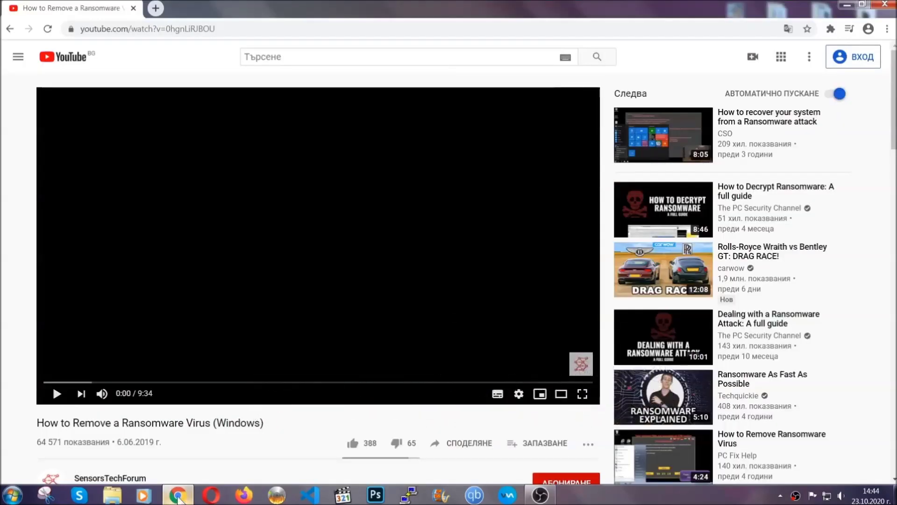
scroll(163, 381, down, 3)
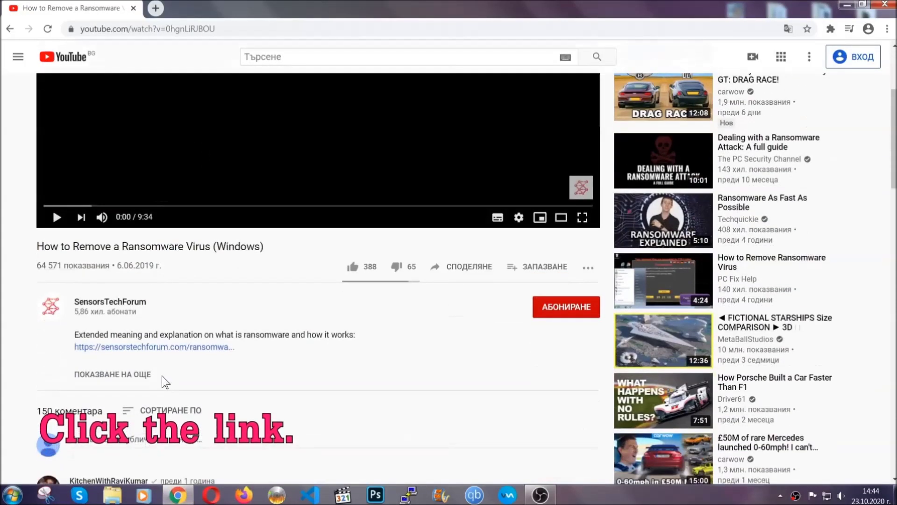
click(178, 348)
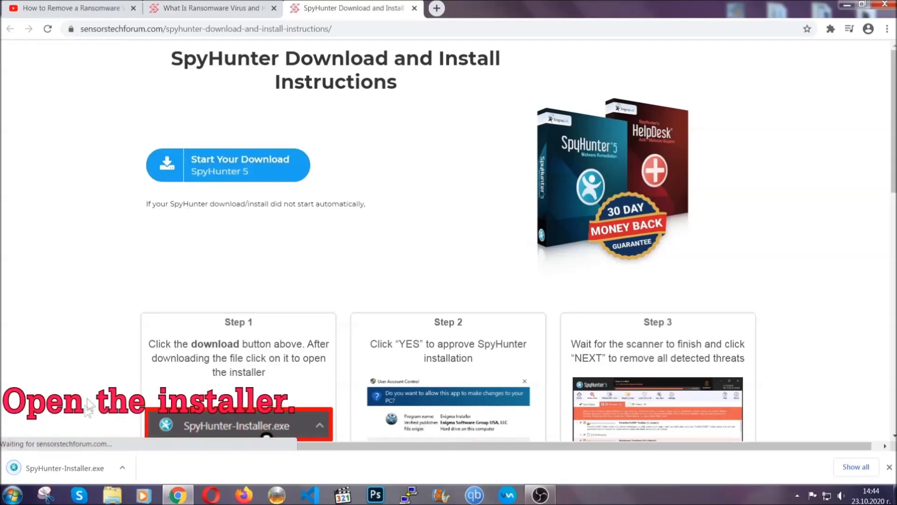
click(64, 467)
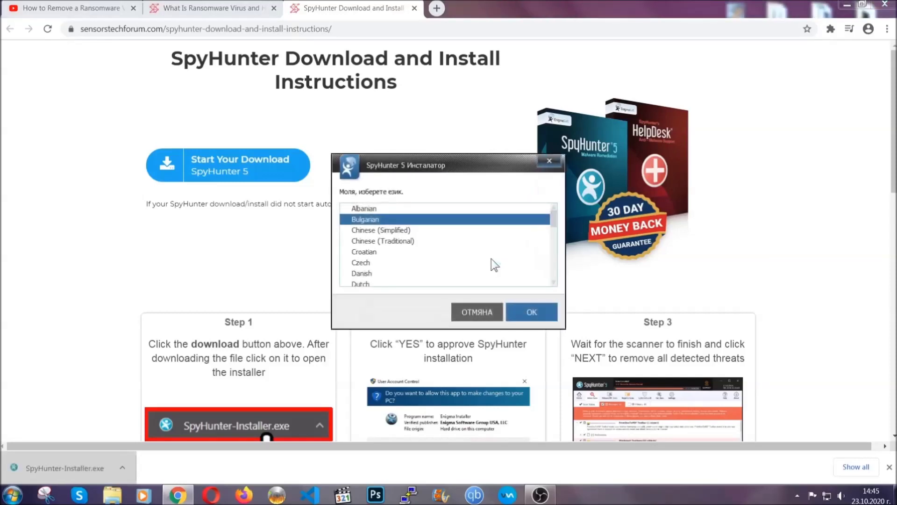
Choose English as the SpyHunter installer language.
scroll(462, 257, down, 2)
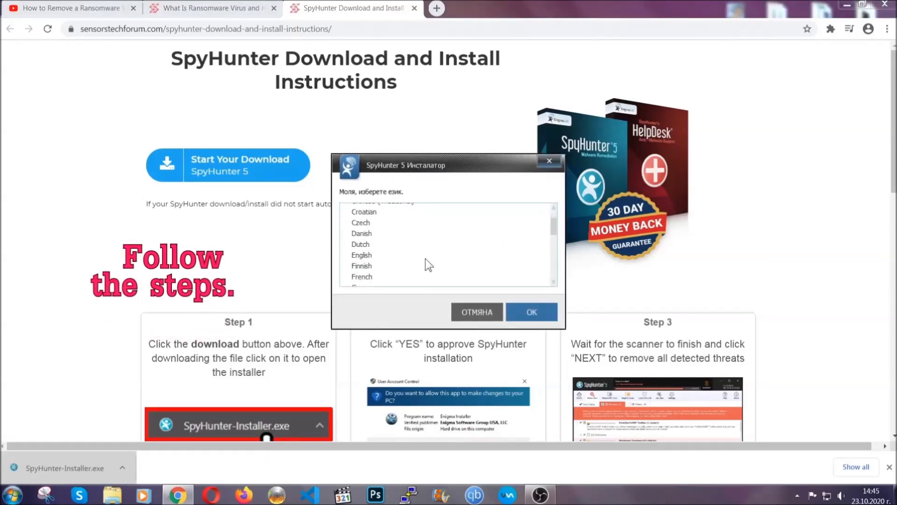
click(423, 256)
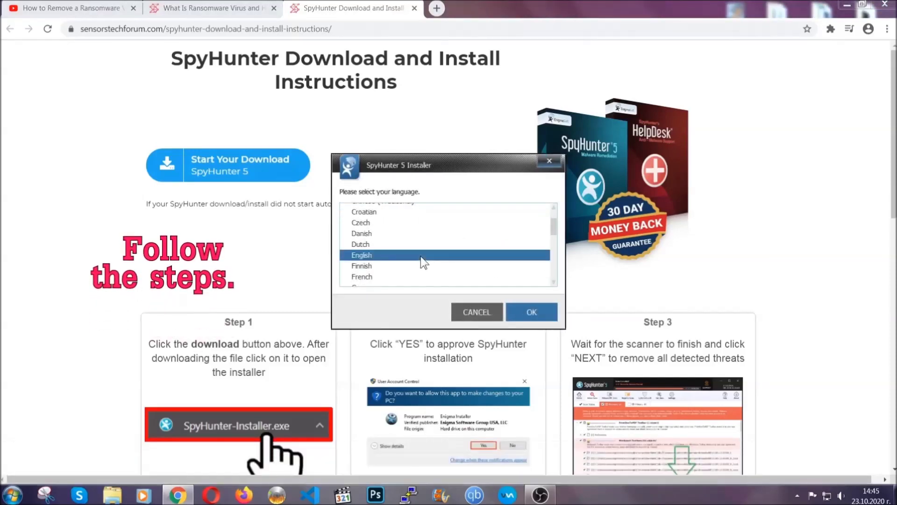
click(524, 311)
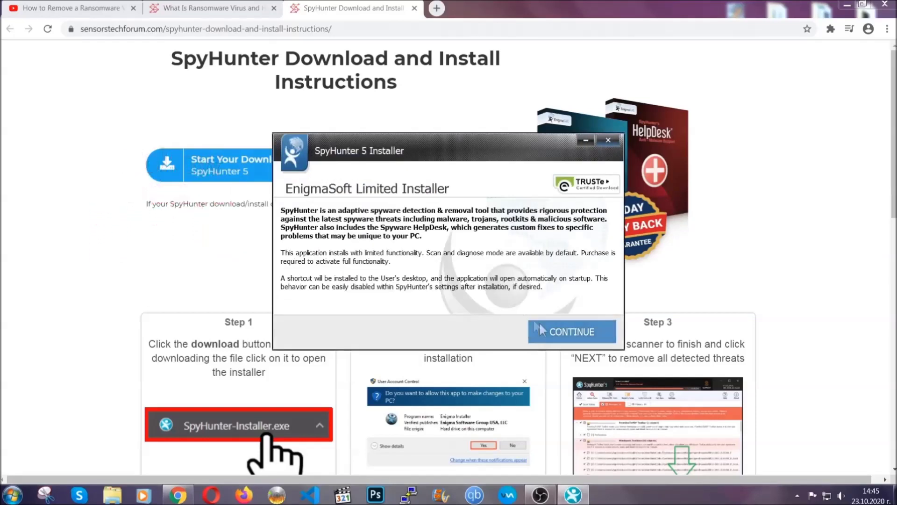
Accept the EULA and Privacy Policy, install SpyHunter 5, and finish setup.
click(538, 324)
click(515, 303)
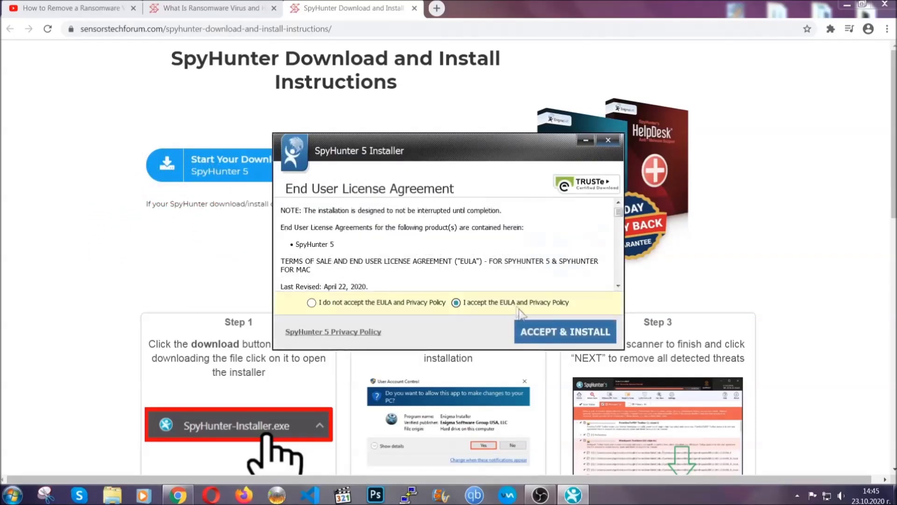
click(535, 332)
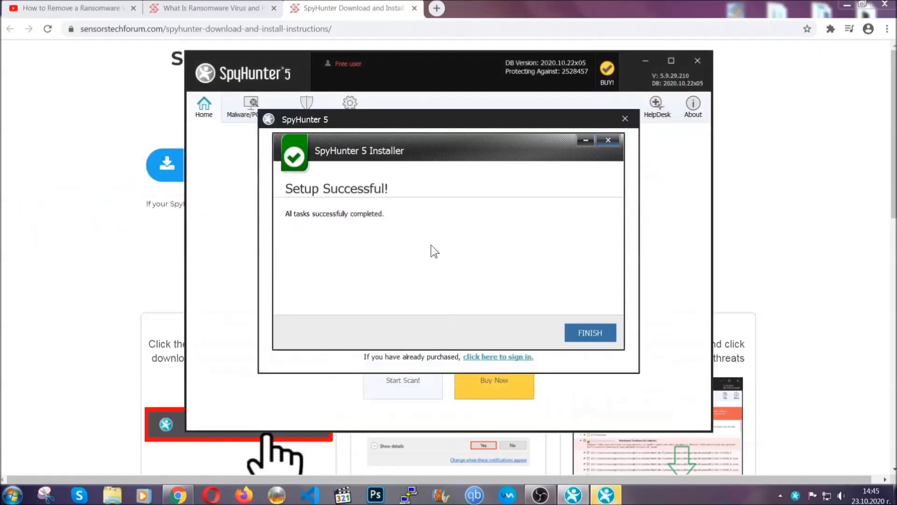
click(574, 335)
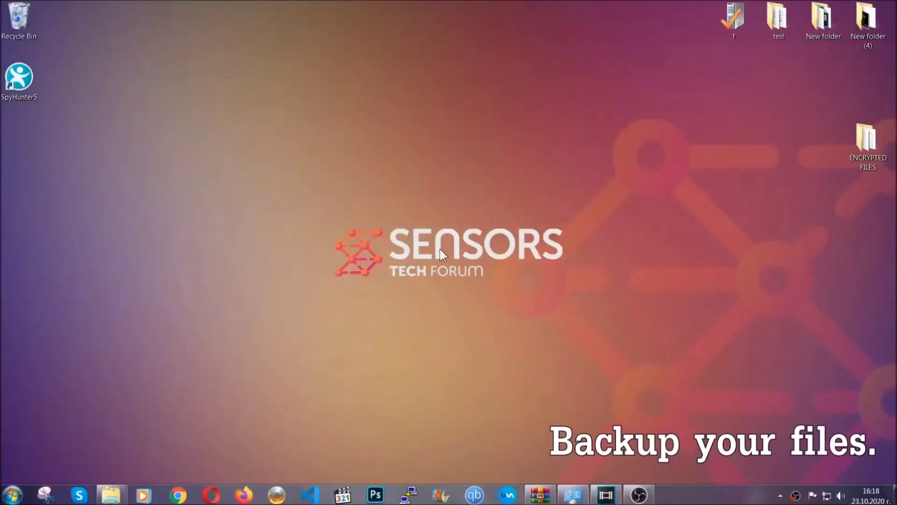
Copy all six .efji files from the ENCRYPTED FILES folder.
double_click(862, 144)
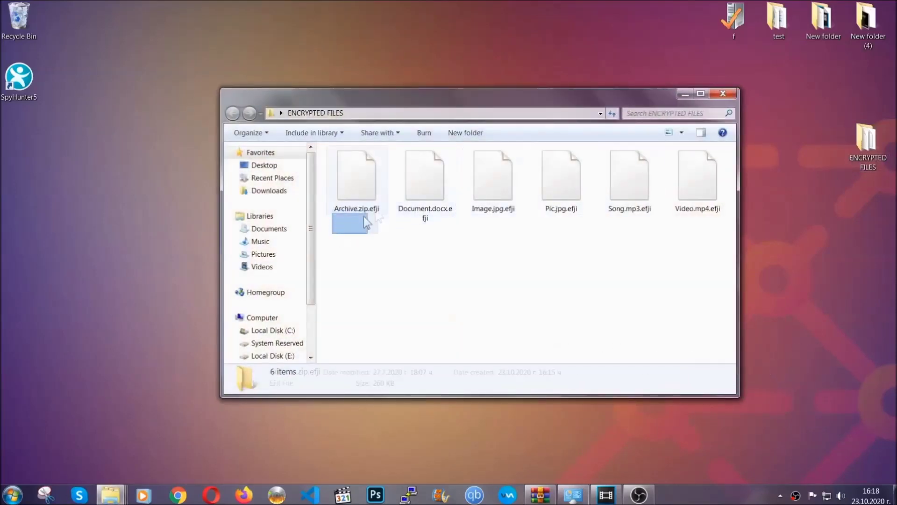
drag(363, 216, 702, 166)
right_click(702, 166)
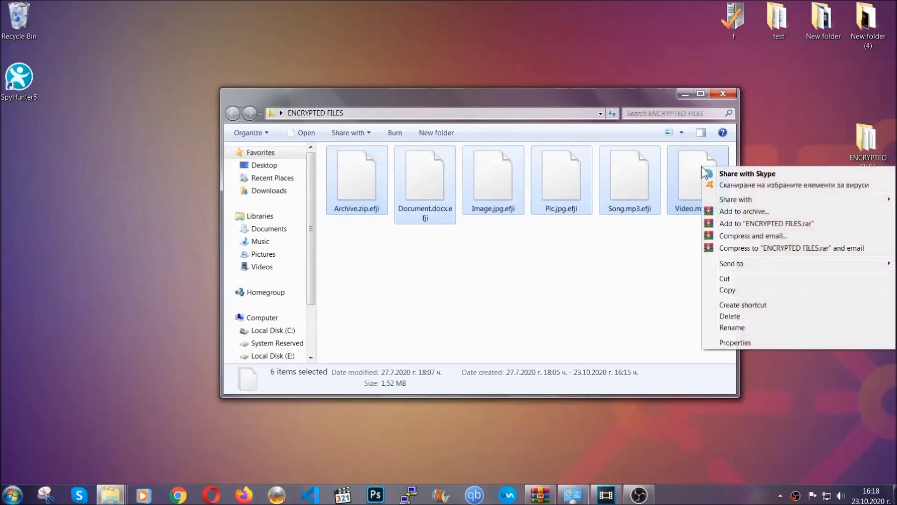
click(727, 291)
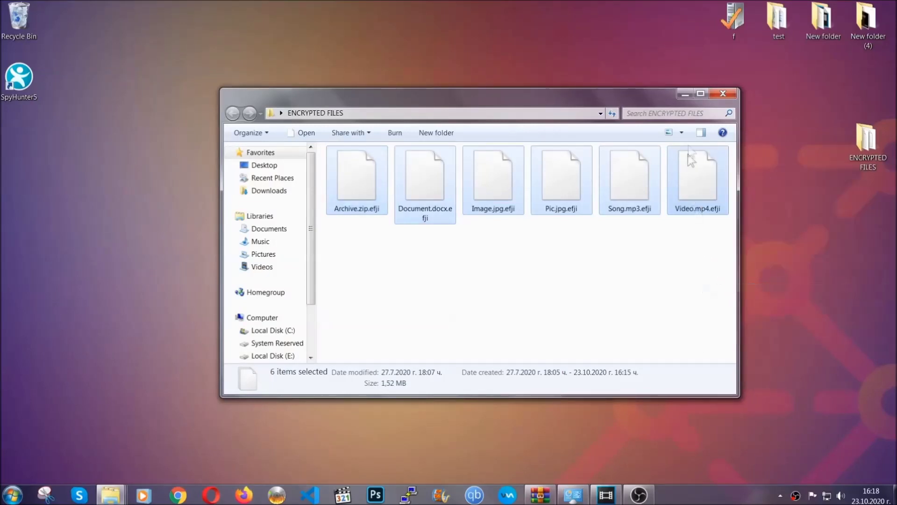
Paste the six copied files onto FLASH DRIVE (H:) and close the window.
click(685, 94)
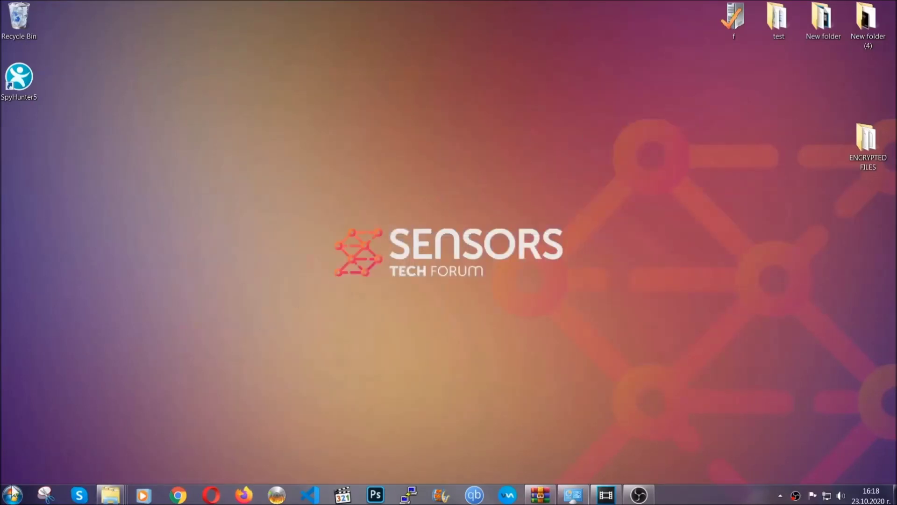
click(12, 493)
click(170, 351)
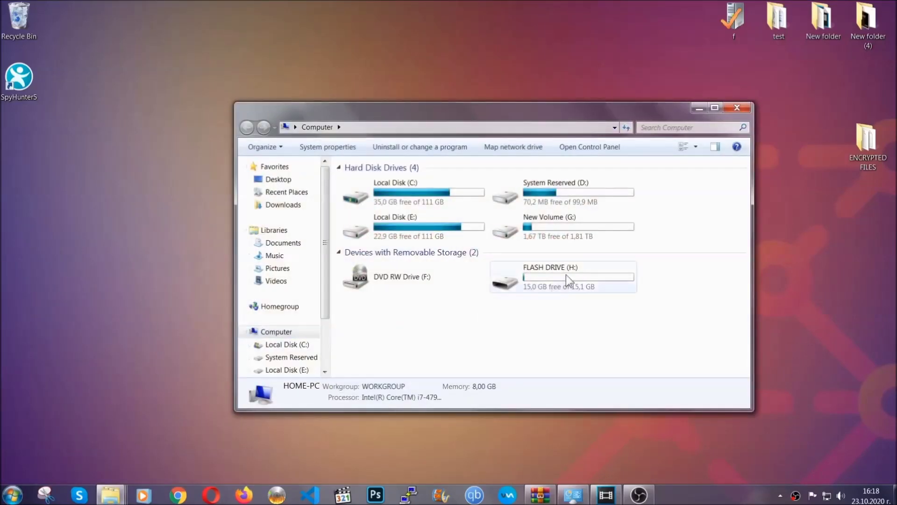
double_click(566, 274)
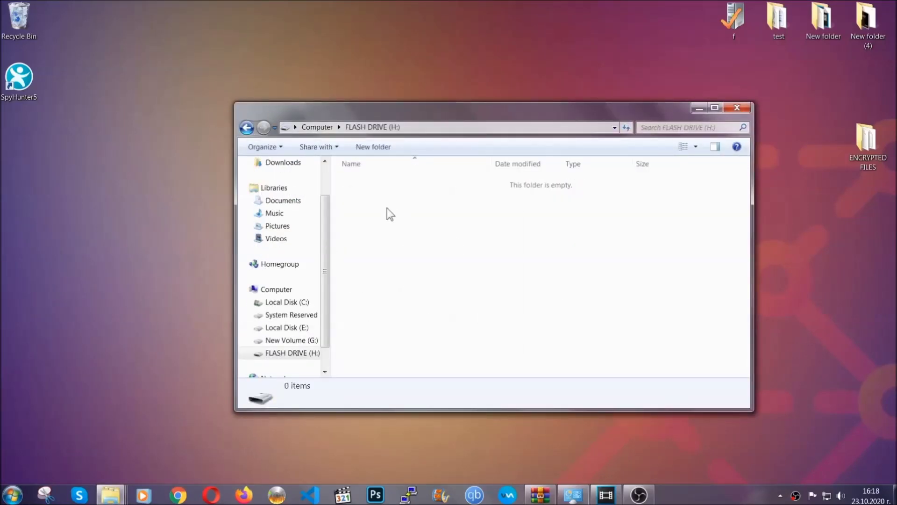
right_click(387, 209)
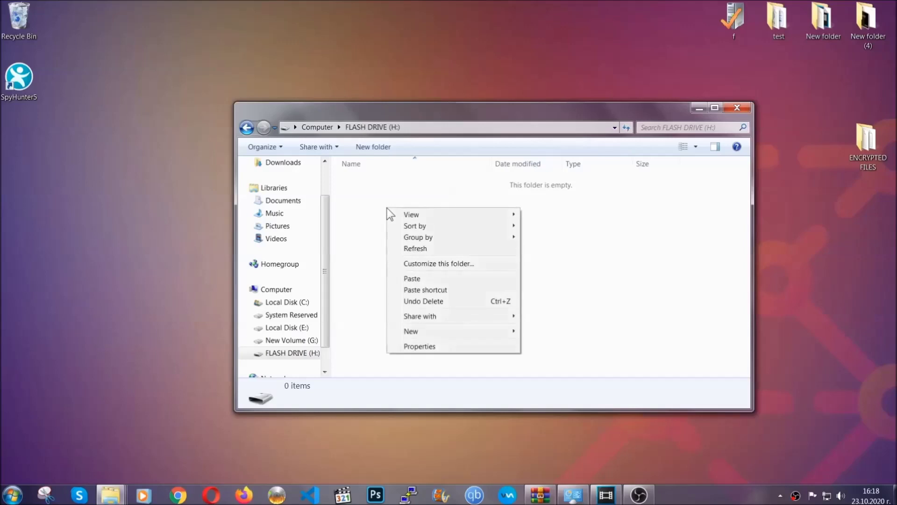
click(408, 279)
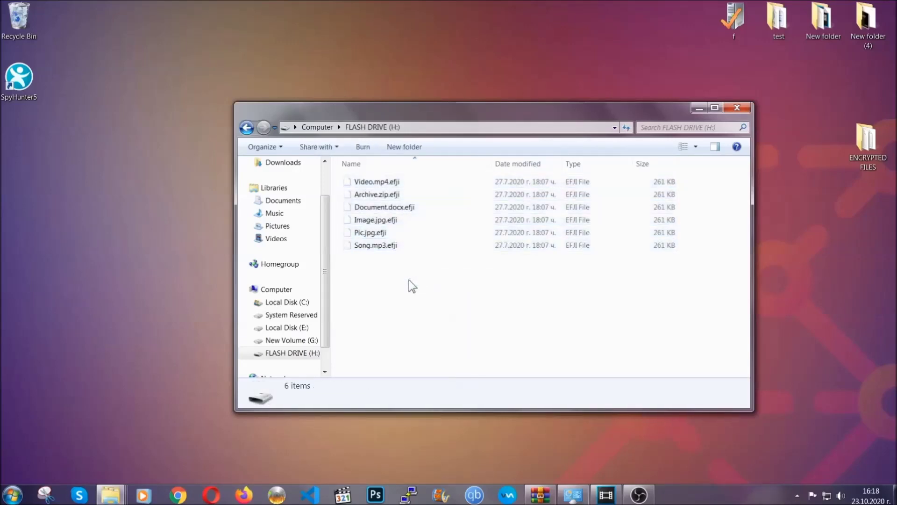
click(738, 108)
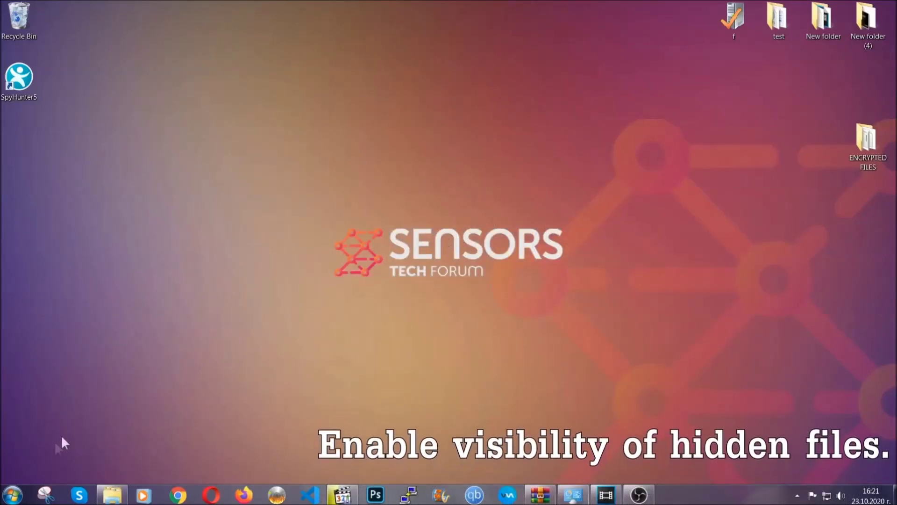
Find 'show hidden files and folders' in Start search and apply Show hidden files, folders, and drives.
click(12, 494)
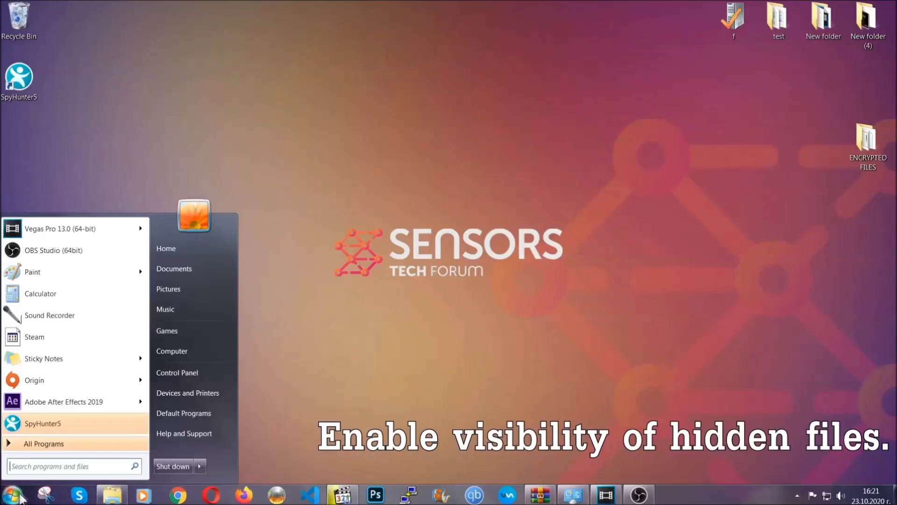
click(38, 457)
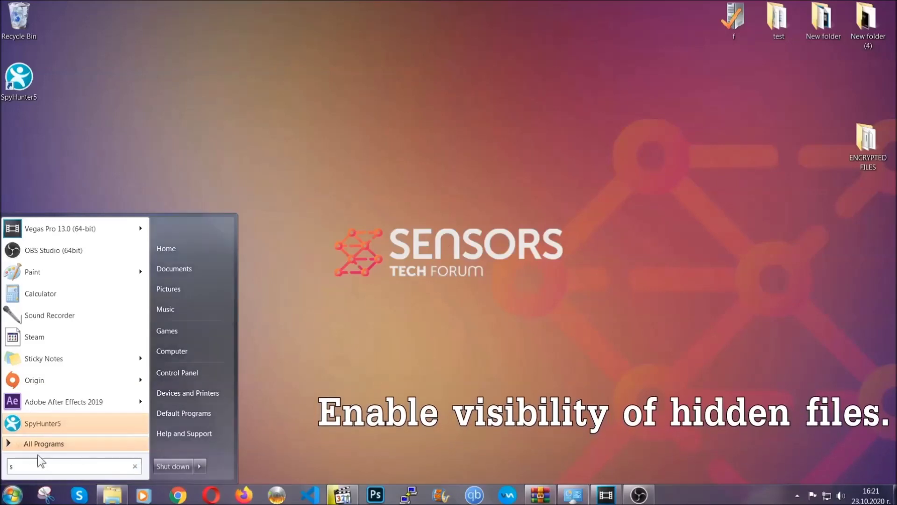
text(showh)
key(BackSpace)
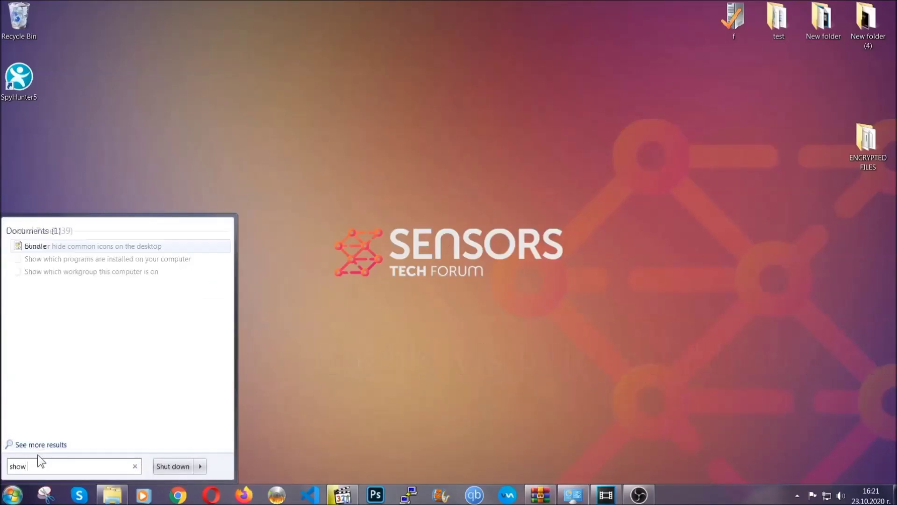
text(hidden files and folders)
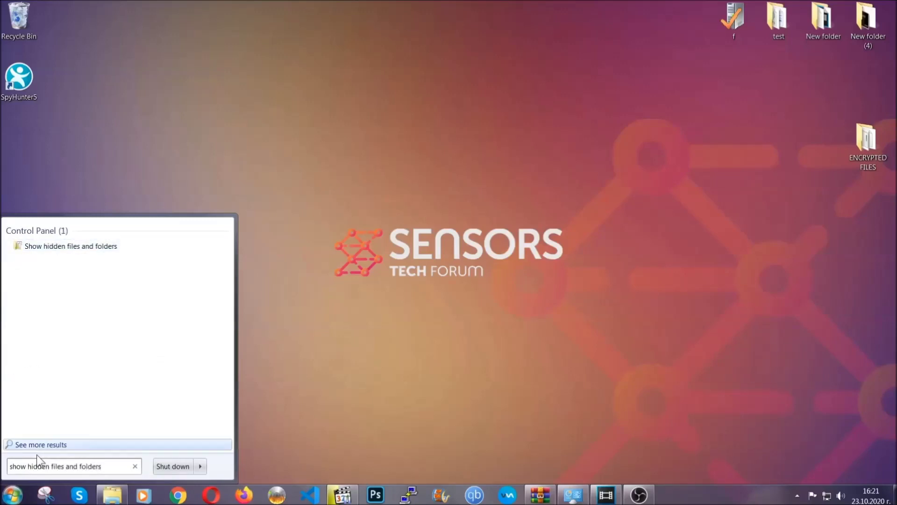
click(105, 247)
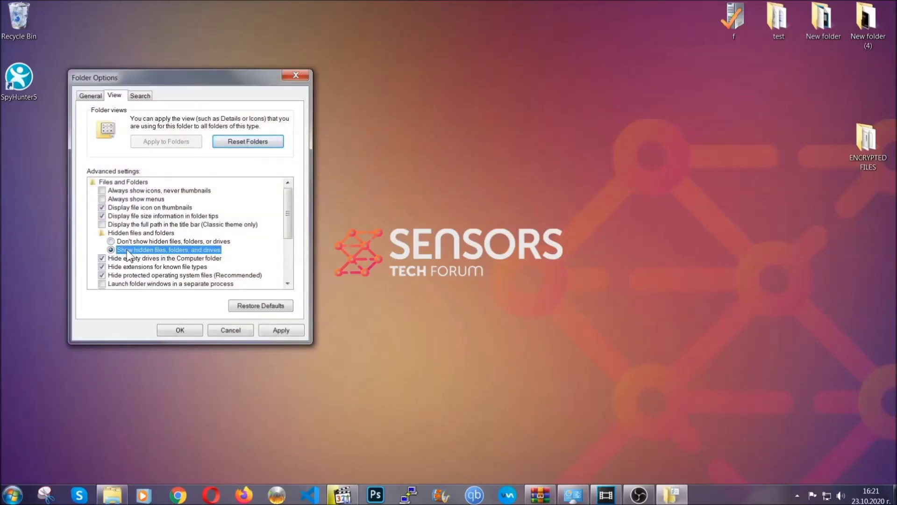
click(277, 332)
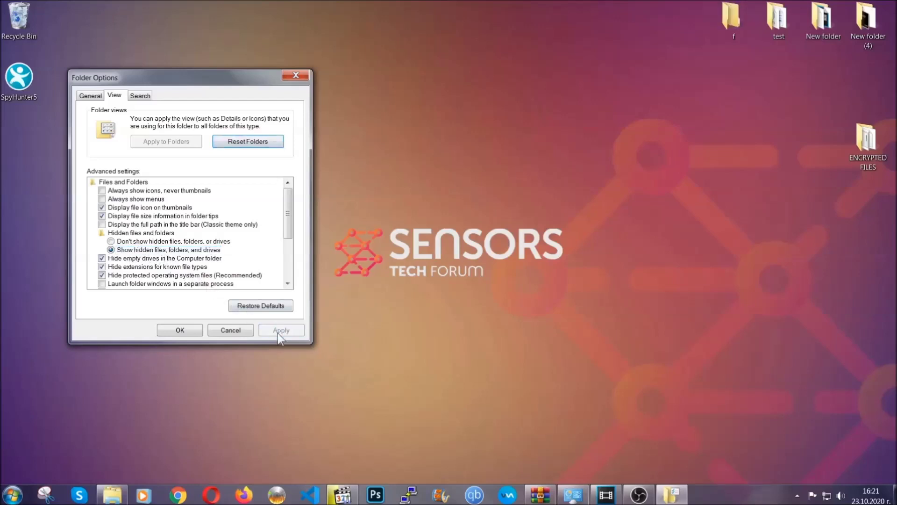
click(179, 330)
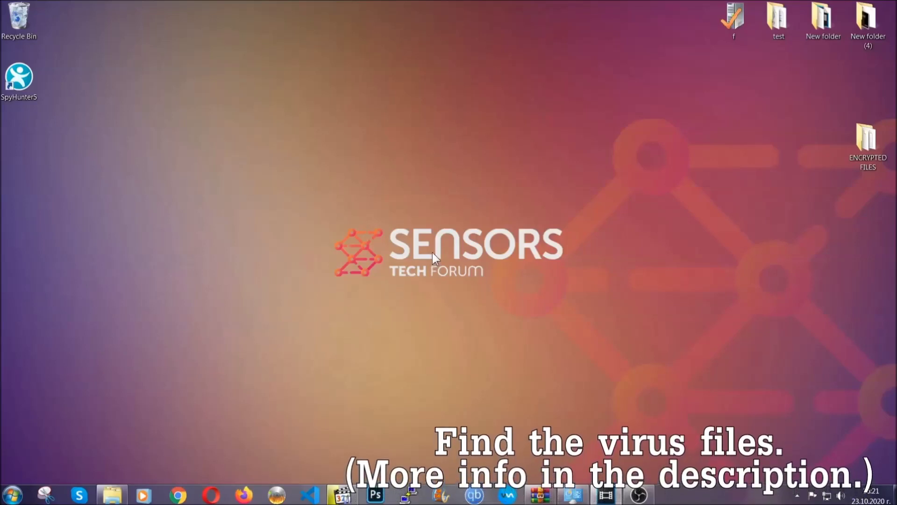
Search the whole computer for 'fileextension:exe Example Vir'.
click(13, 495)
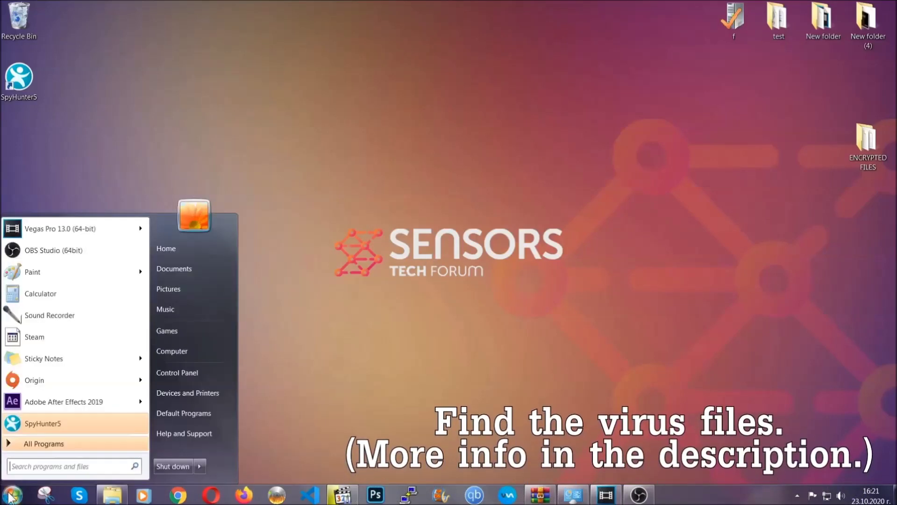
click(184, 350)
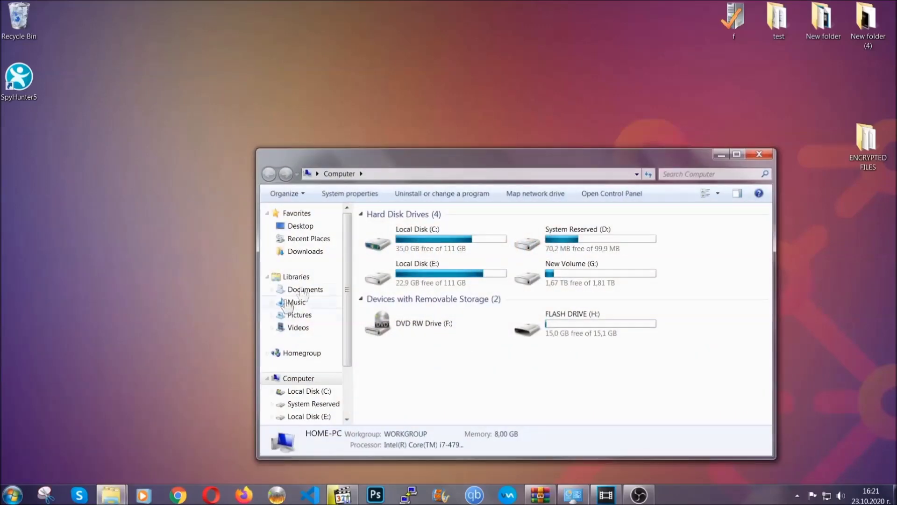
drag(488, 164, 429, 125)
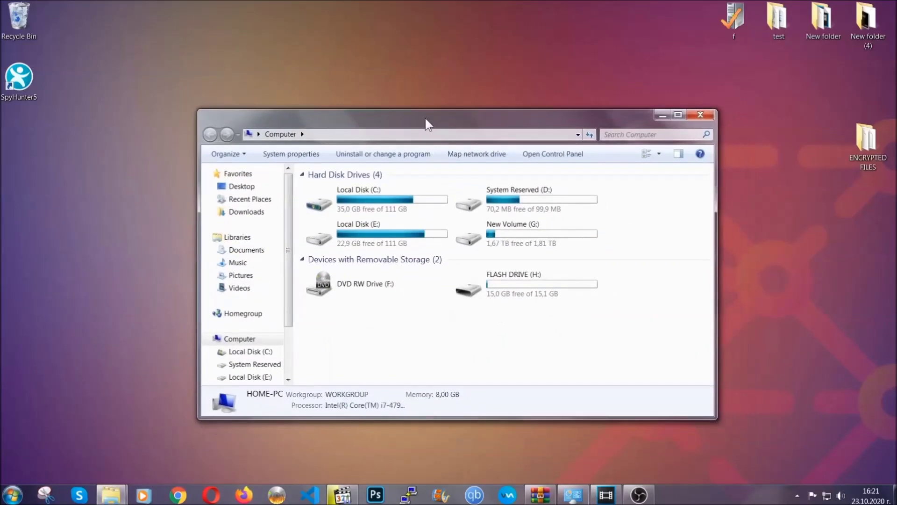
click(610, 134)
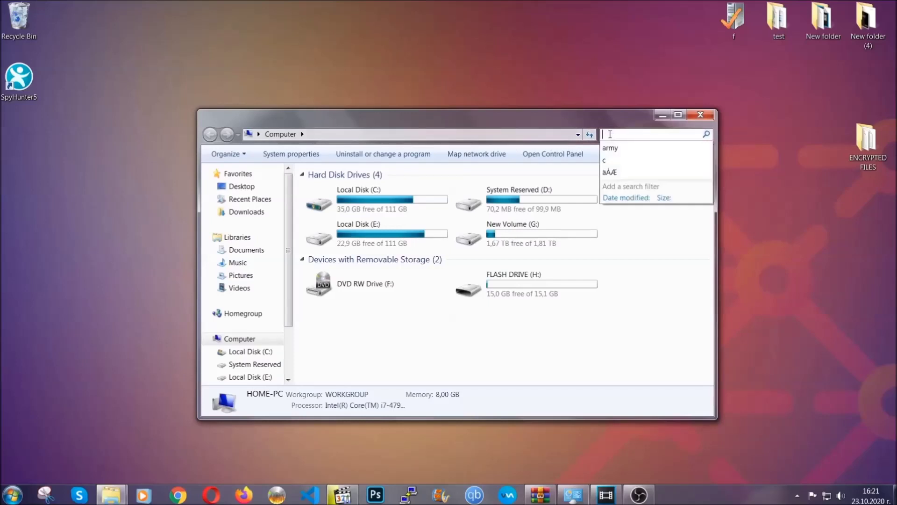
text(file)
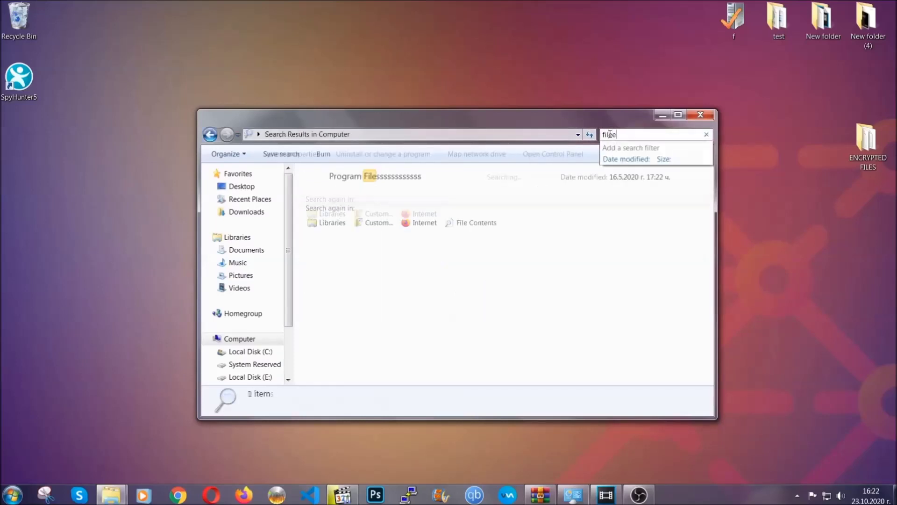
text(extension:exe )
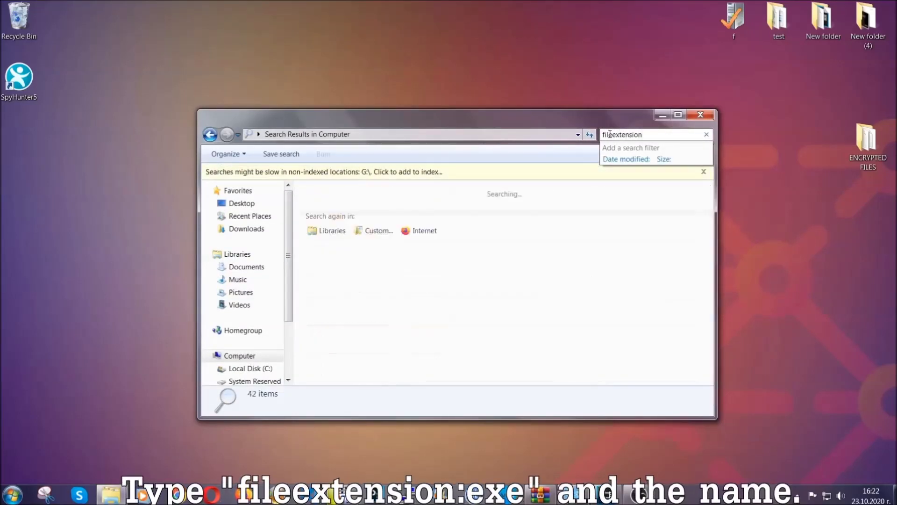
text(E)
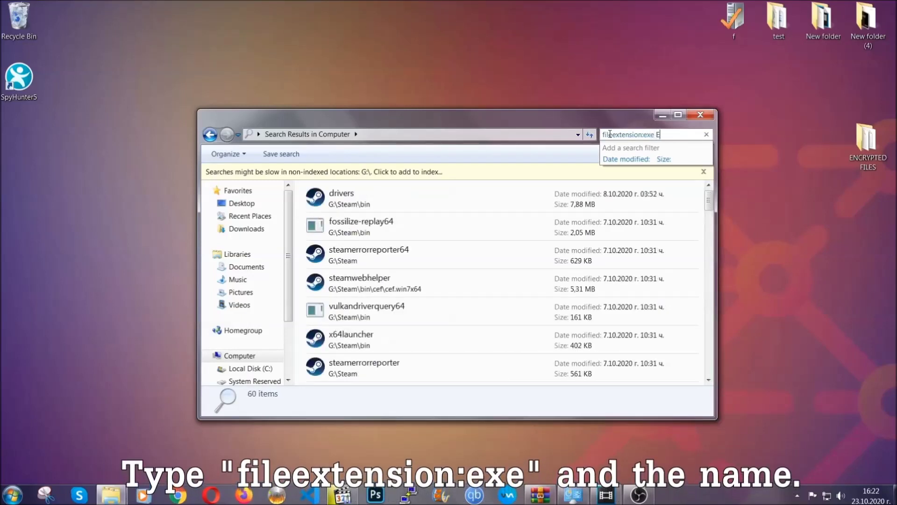
text(xample Virus Name)
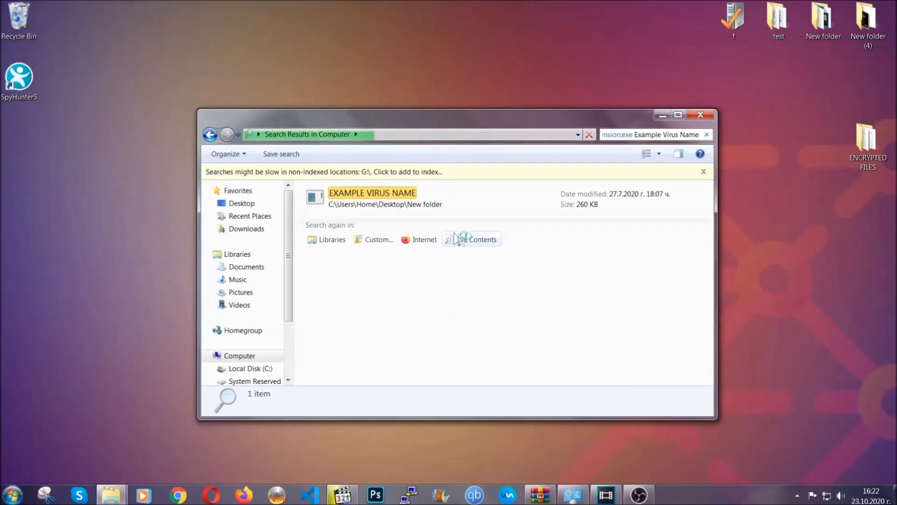
Delete the EXAMPLE VIRUS NAME executable to the Recycle Bin and close Explorer.
click(392, 191)
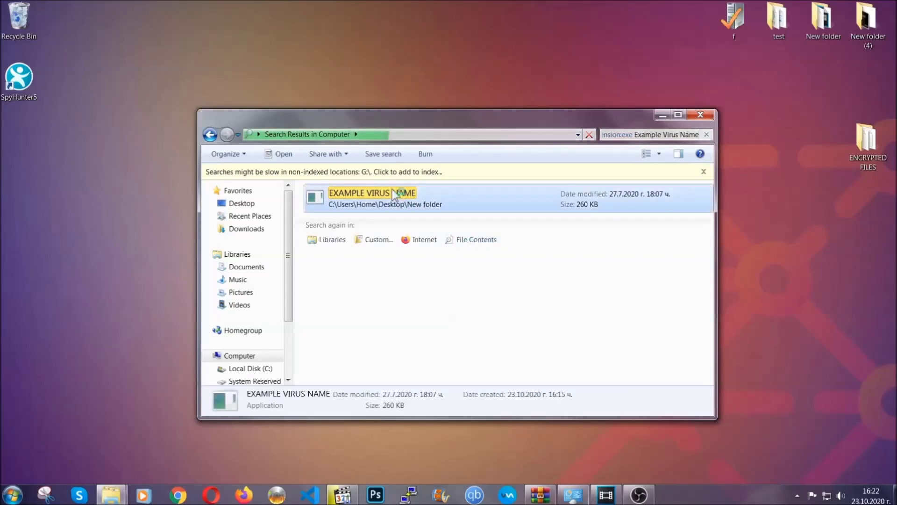
right_click(392, 192)
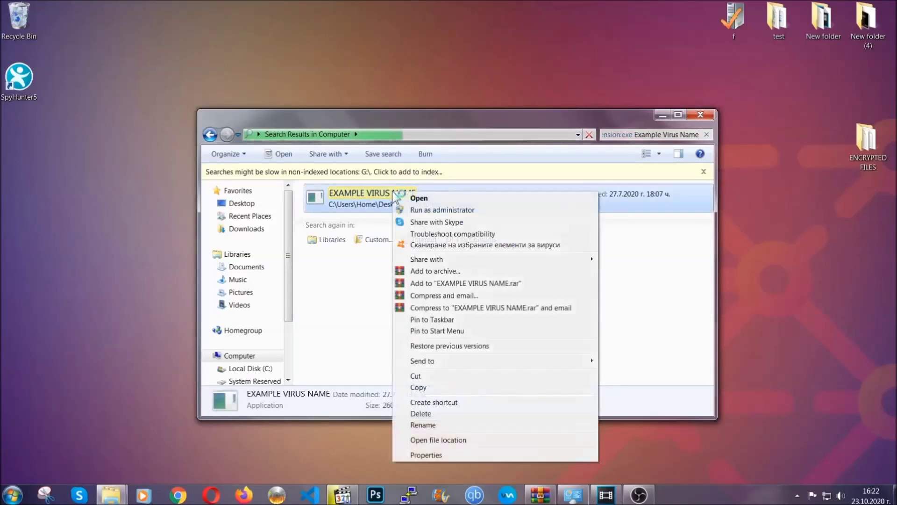
click(433, 414)
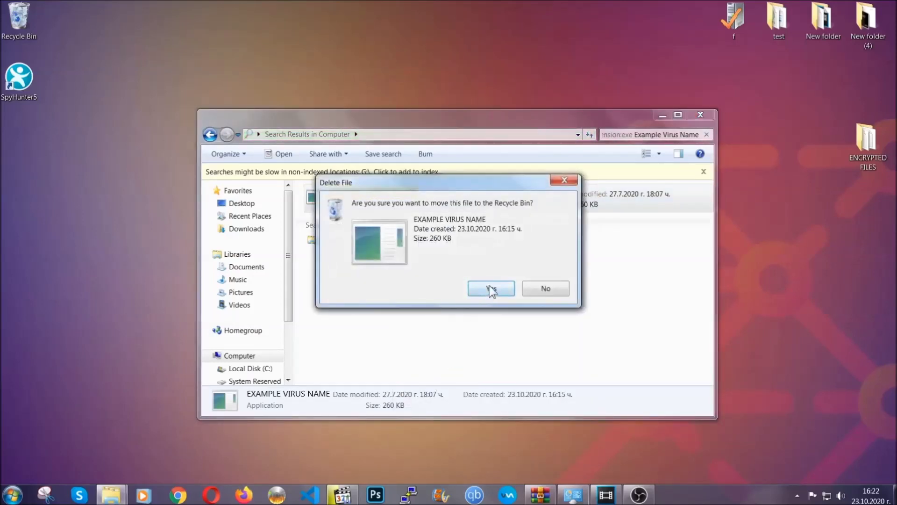
click(491, 288)
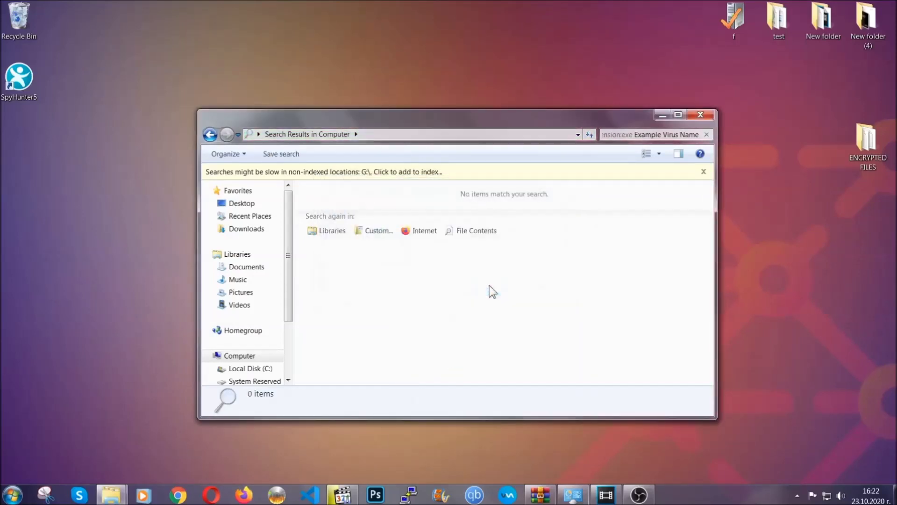
click(701, 114)
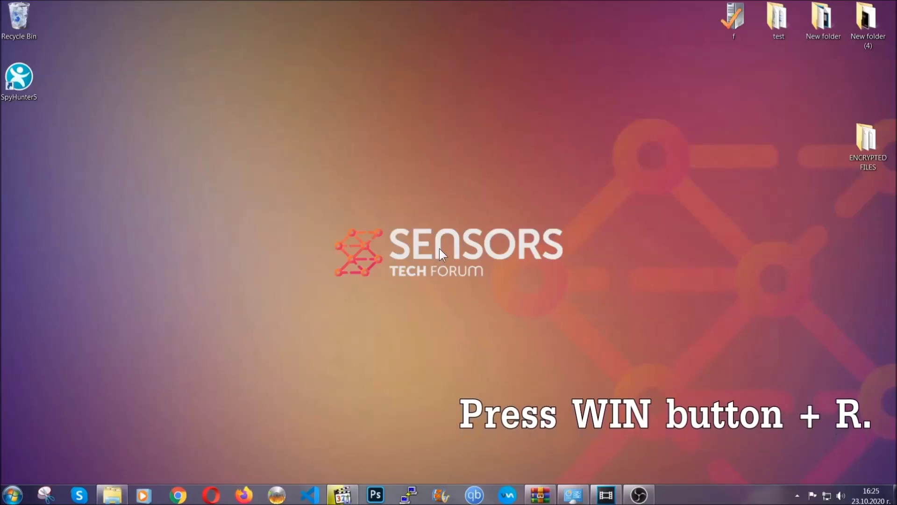
Launch Registry Editor by running REGEDIT from the Run dialog.
key(super+r)
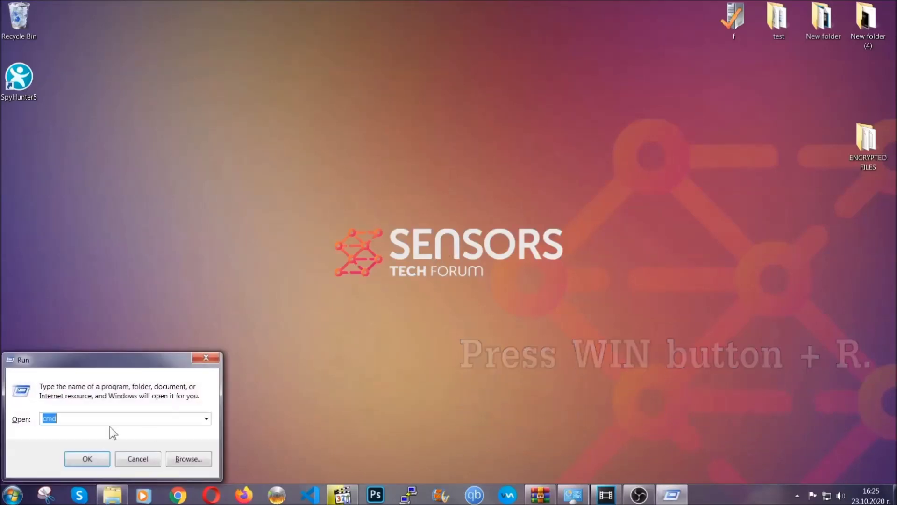
click(94, 420)
drag(85, 424, 11, 422)
text(REGEDIT)
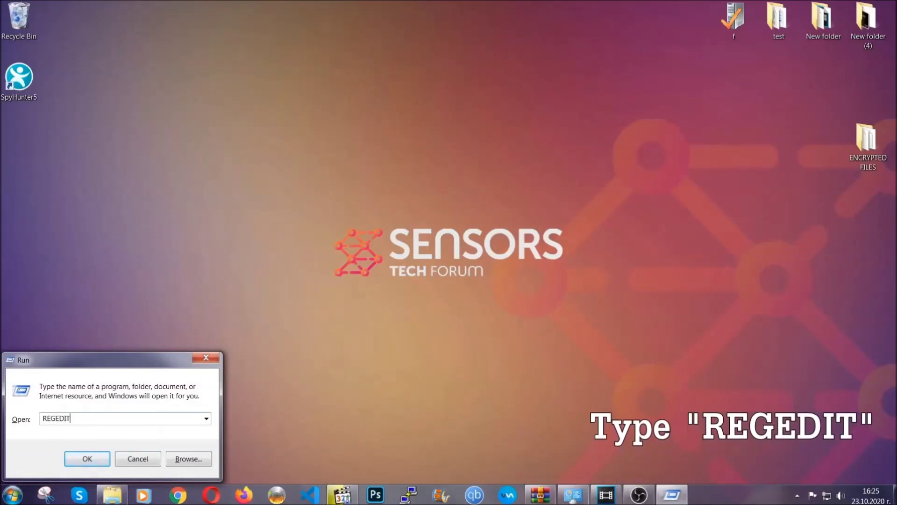
click(77, 457)
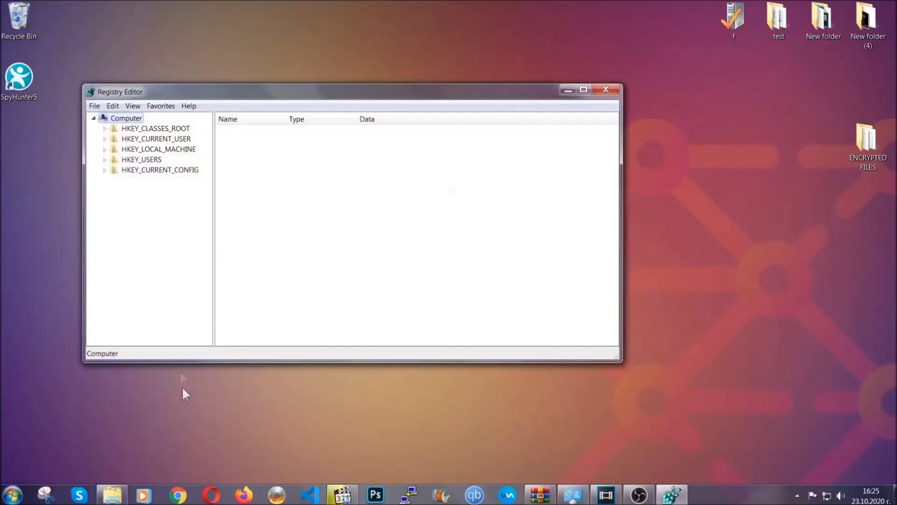
Export the whole registry to the Desktop as BACKUP.
click(95, 107)
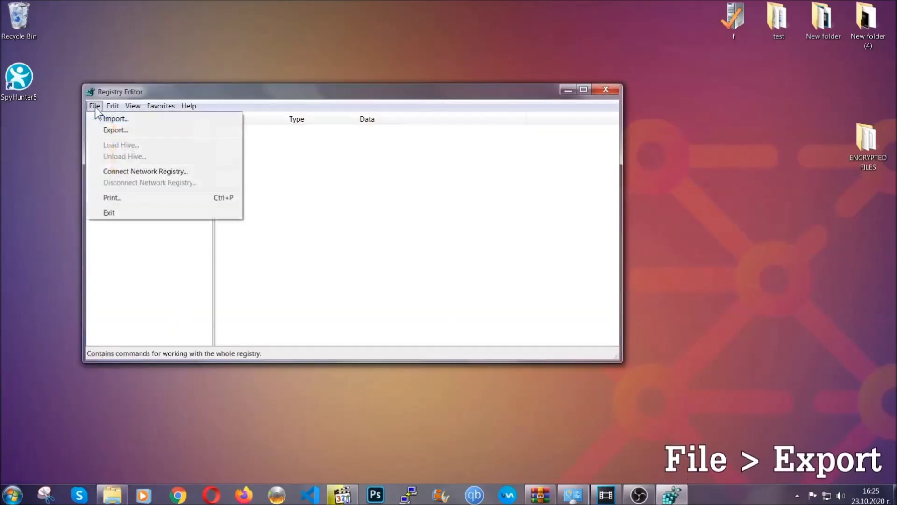
click(116, 130)
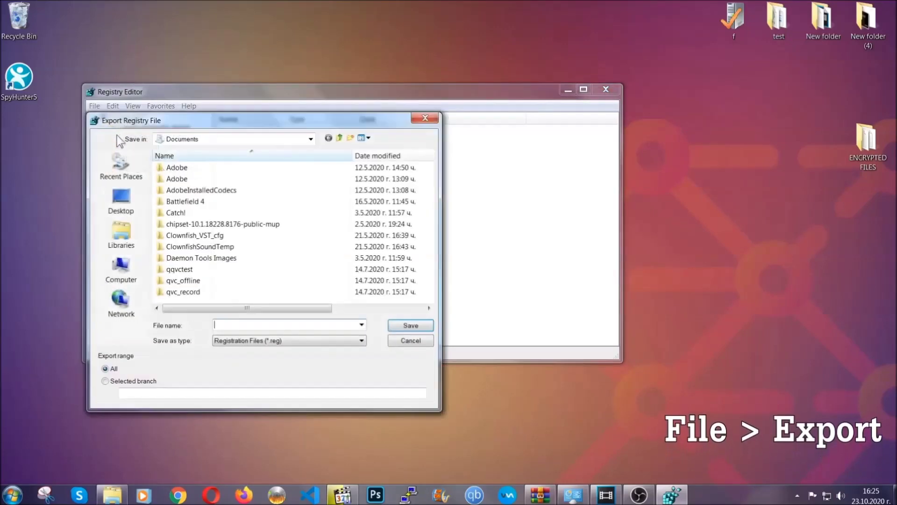
click(118, 200)
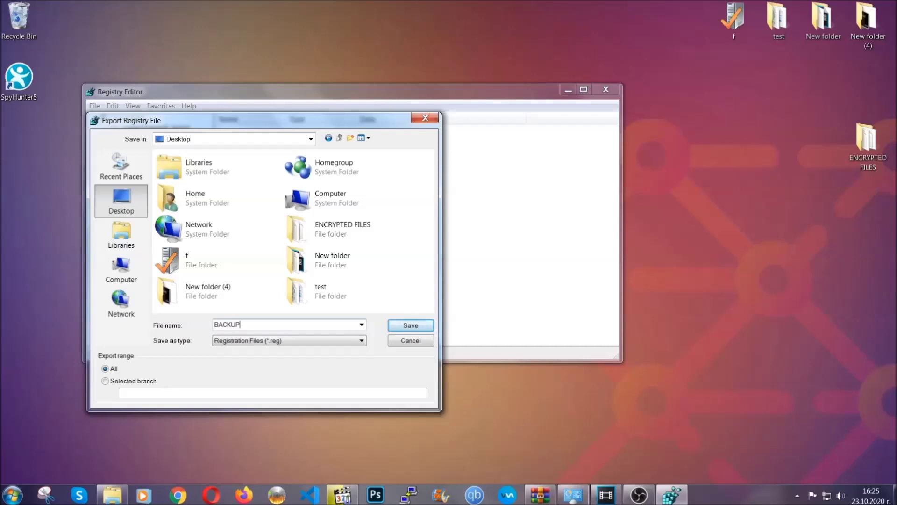
click(404, 326)
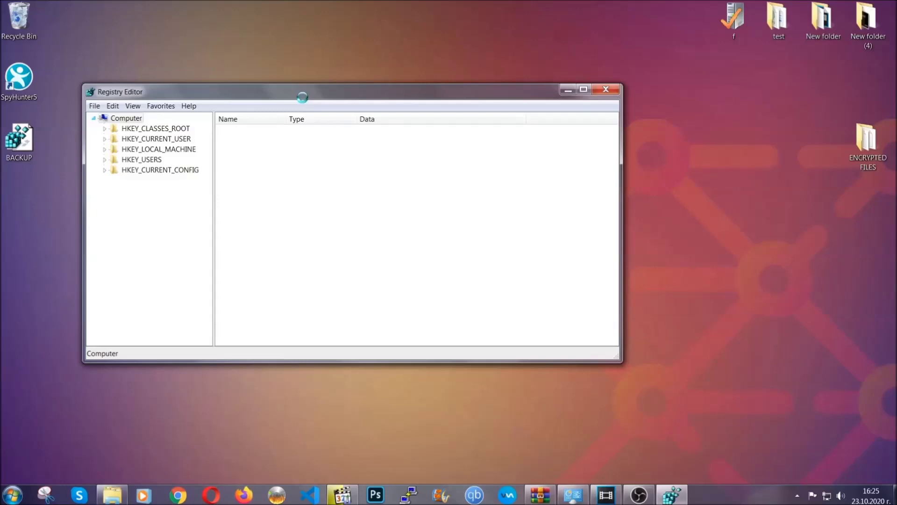
drag(302, 98, 392, 127)
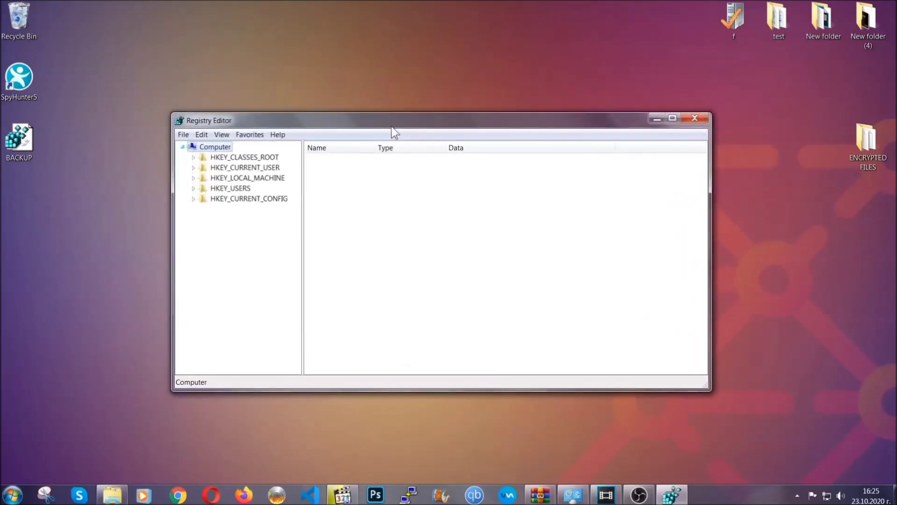
click(183, 135)
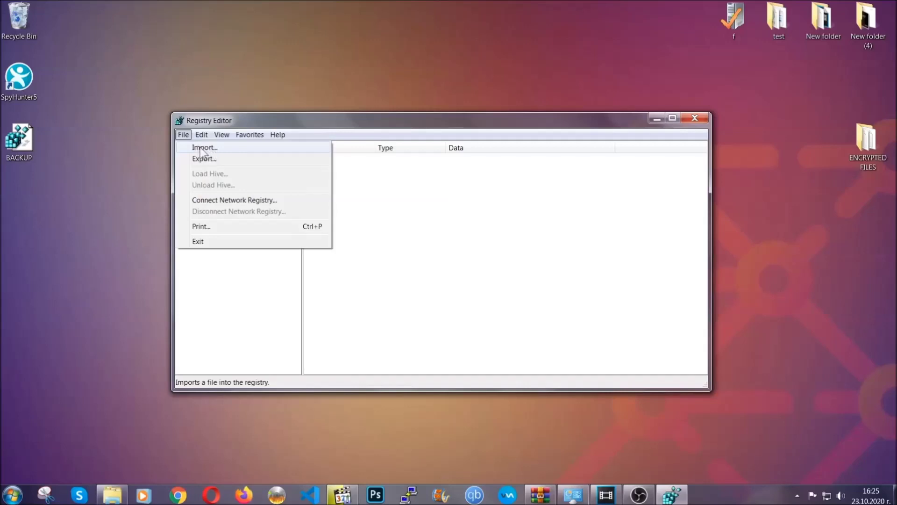
Search the registry for the RunOnce key.
click(184, 135)
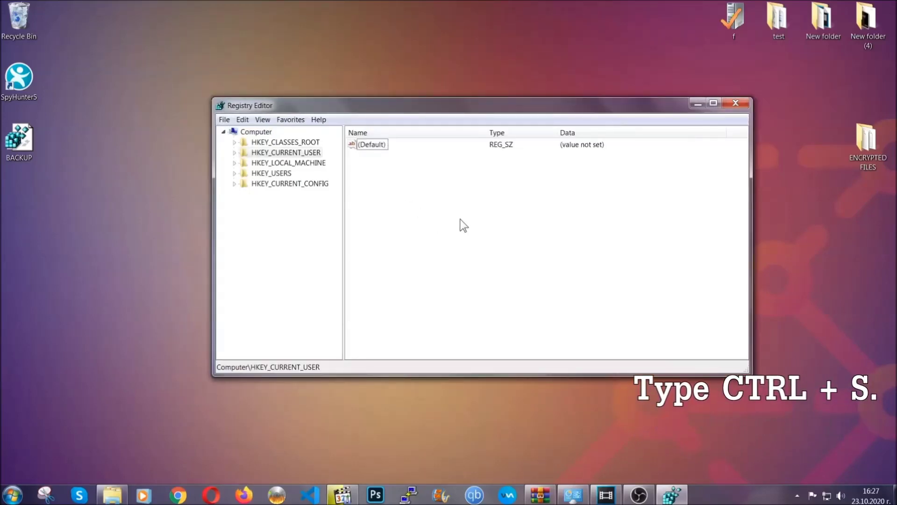
key(ctrl+f)
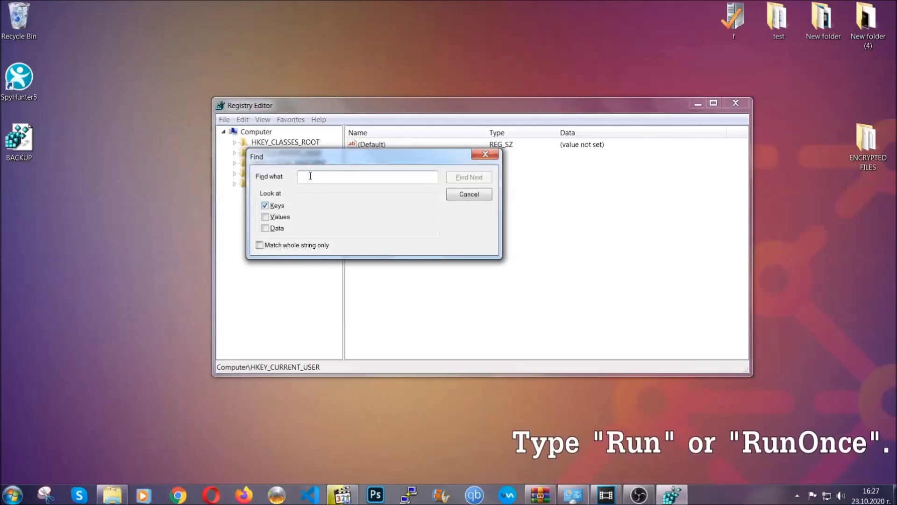
text(RunO)
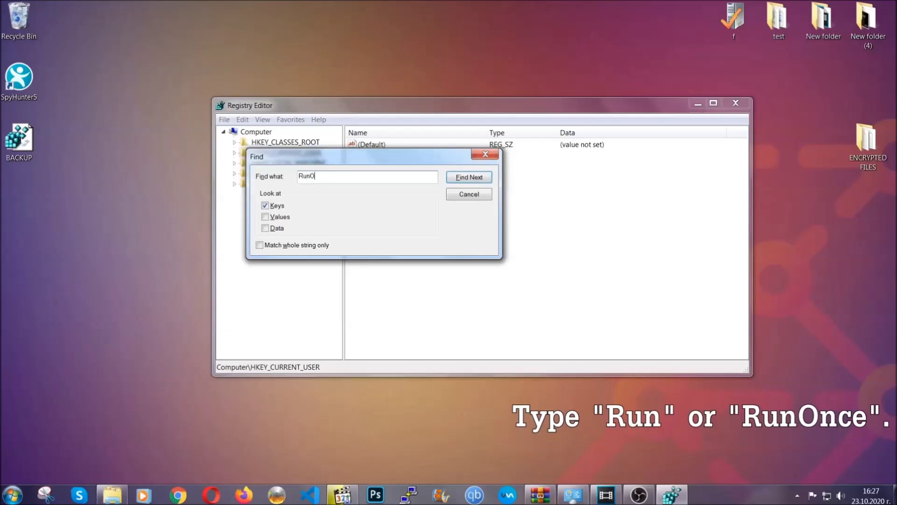
text(nce)
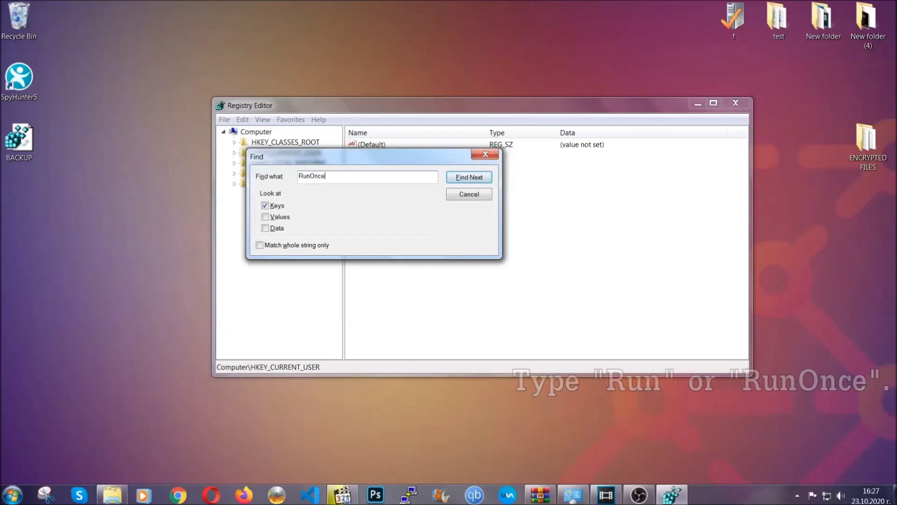
click(479, 181)
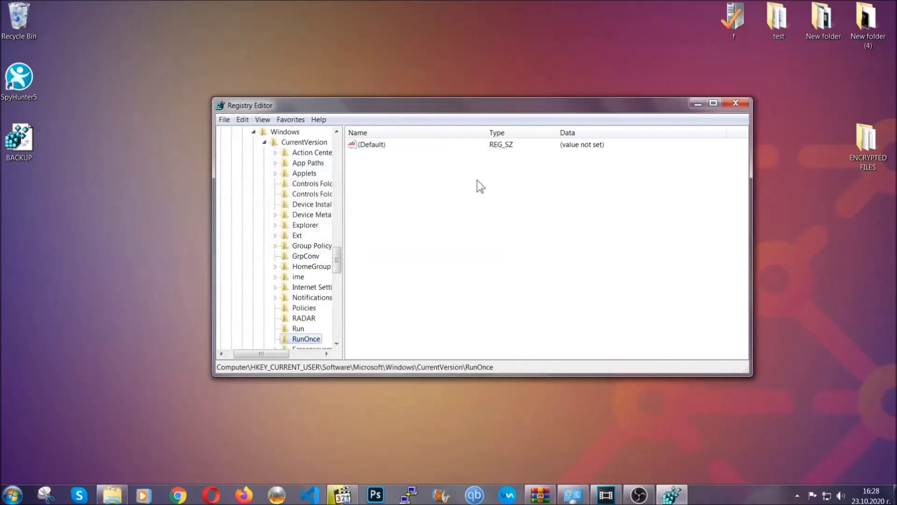
Delete the THE VIRUS startup value from the CurrentVersion\Run key.
scroll(337, 268, down, 4)
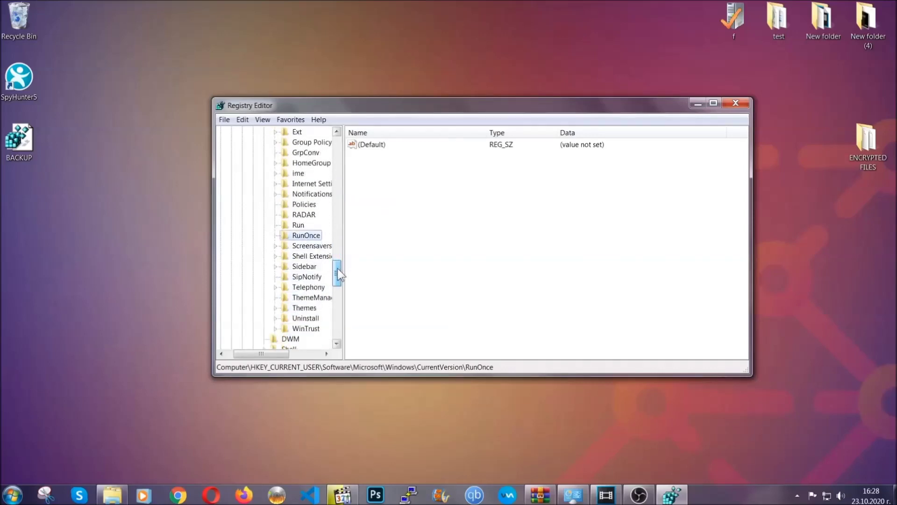
click(299, 225)
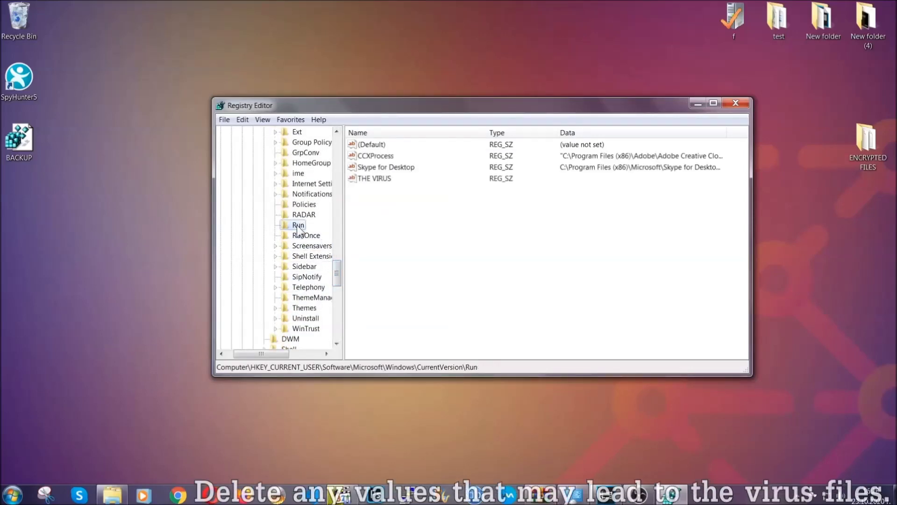
click(369, 179)
right_click(368, 179)
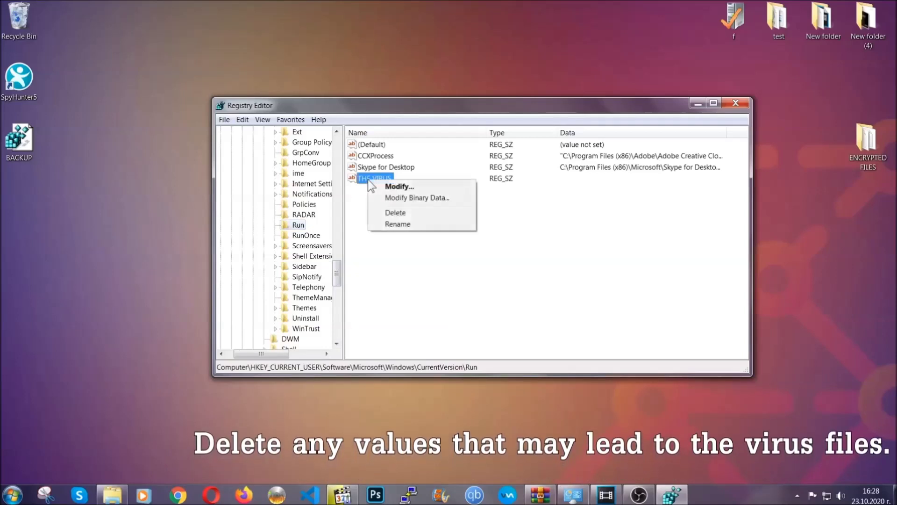
click(385, 212)
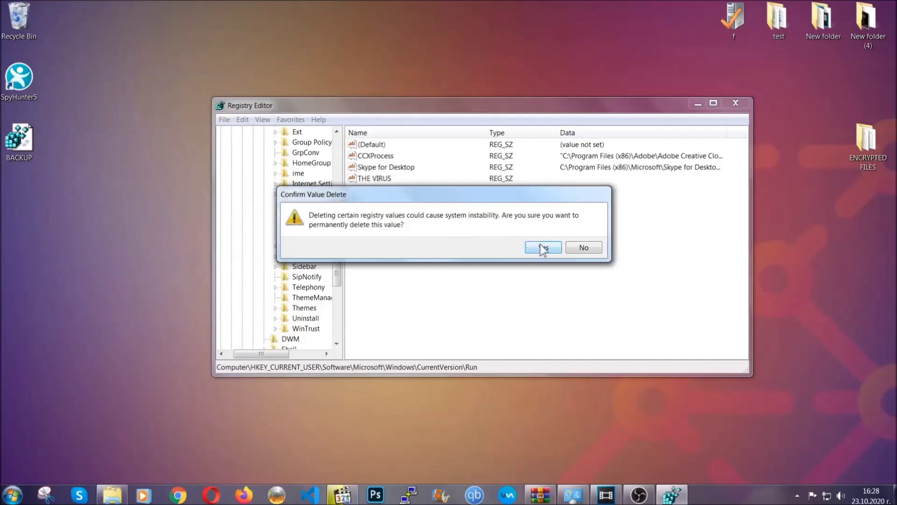
click(543, 248)
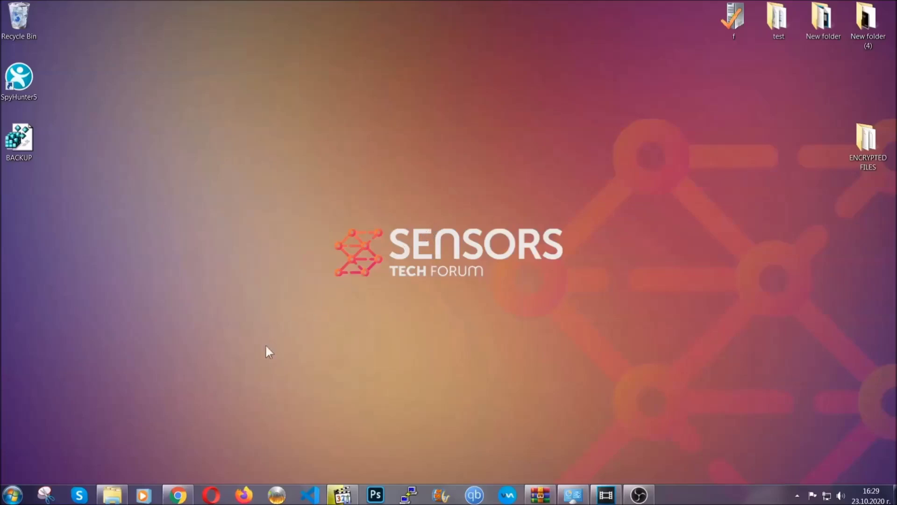
Bring up Chrome's ransomware file-recovery article and scroll down to the recovery methods.
click(178, 496)
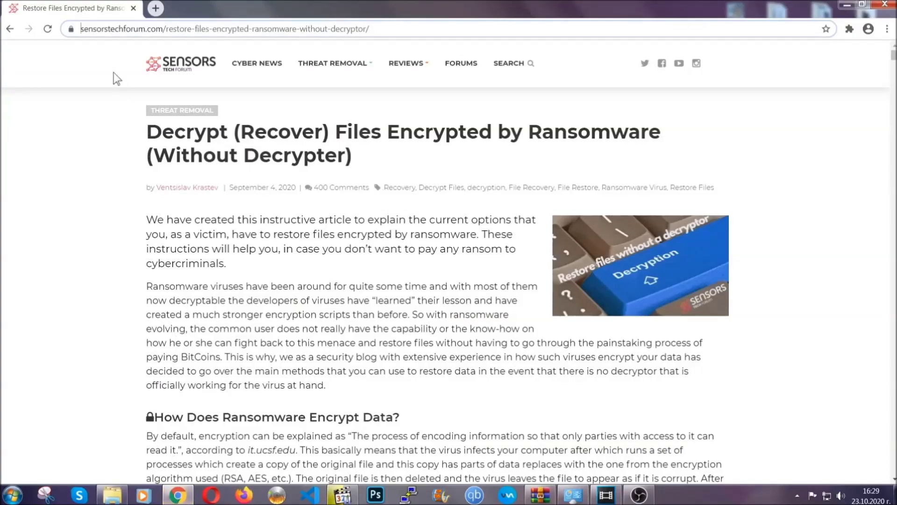
drag(81, 29, 405, 33)
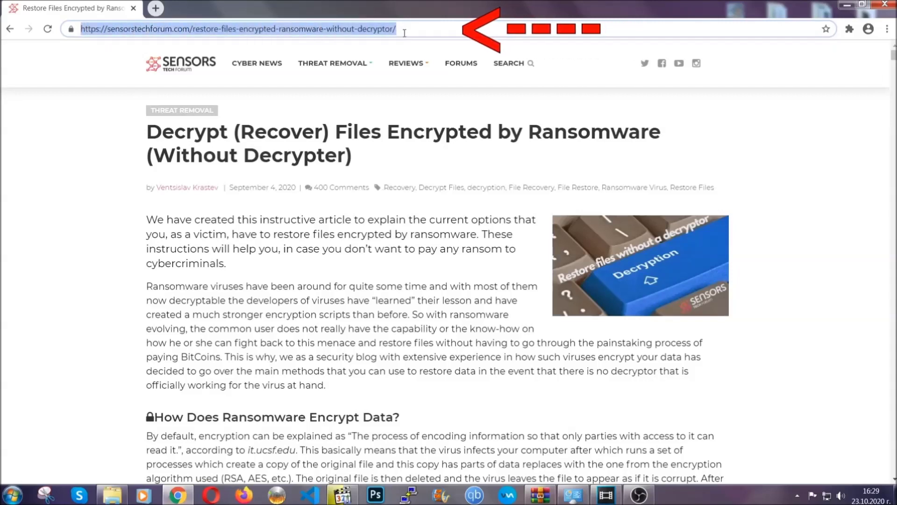
mouse_move(406, 90)
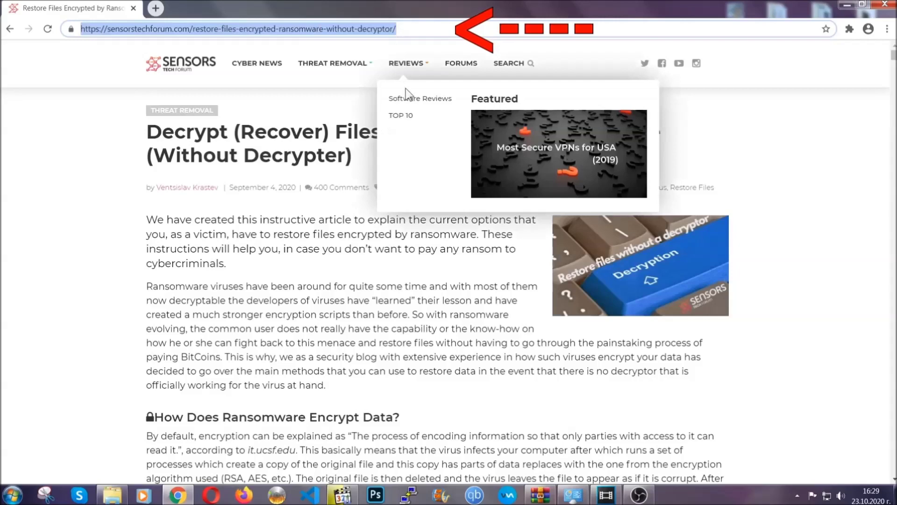
scroll(462, 255, down, 5)
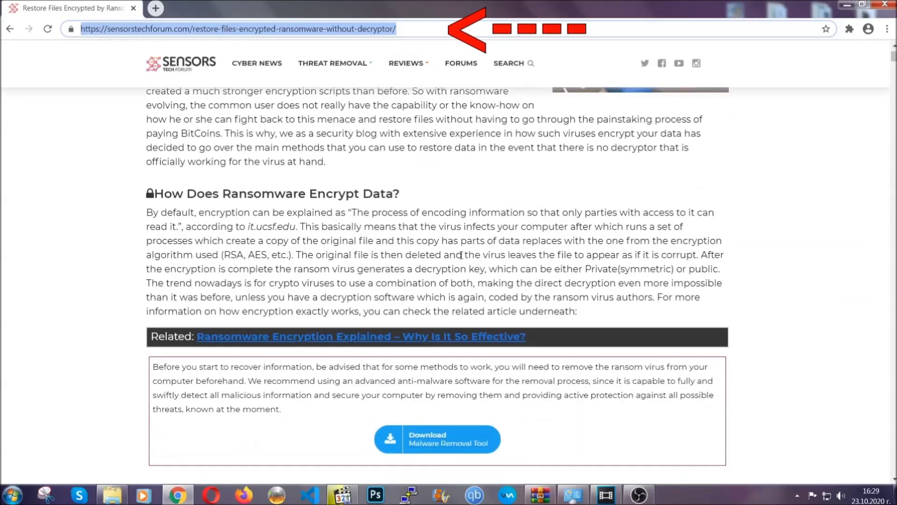
scroll(461, 255, down, 6)
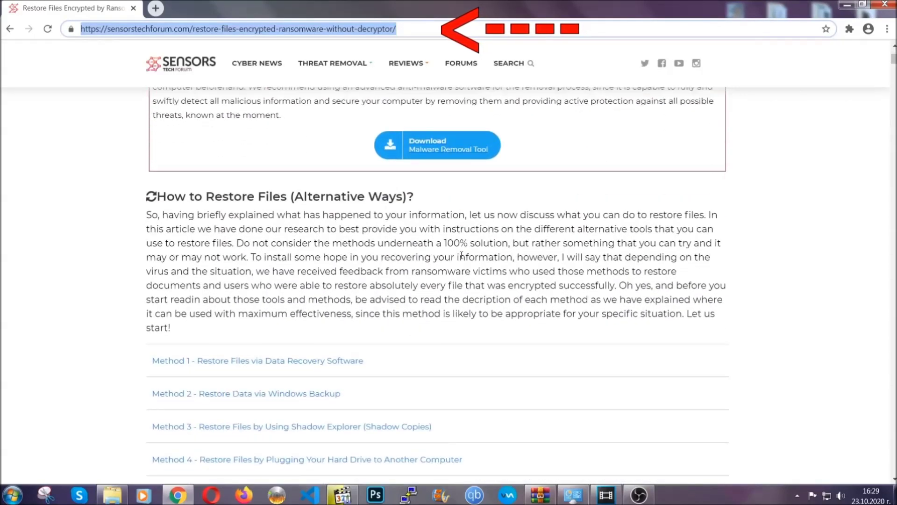
scroll(462, 255, down, 1)
scroll(463, 260, down, 3)
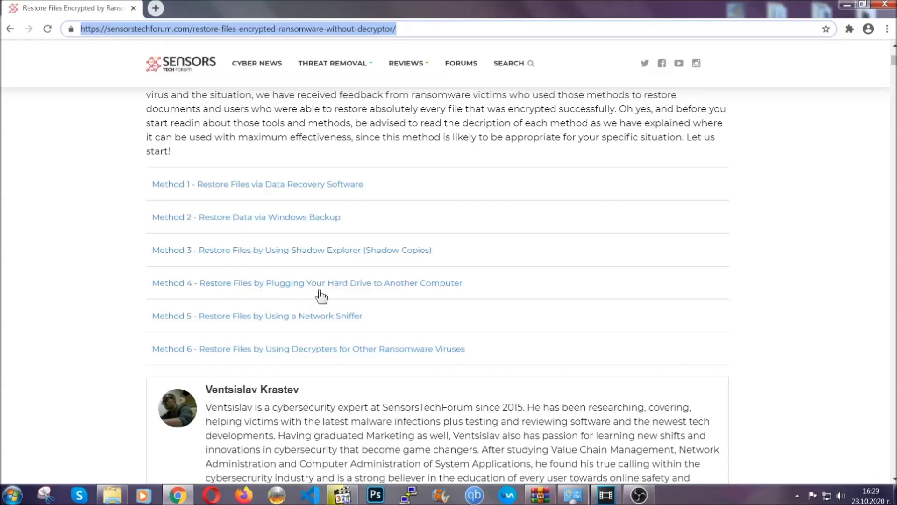
Expand the Method 2 Windows Backup section and its Step1, Step2 and Step3 instructions.
click(280, 217)
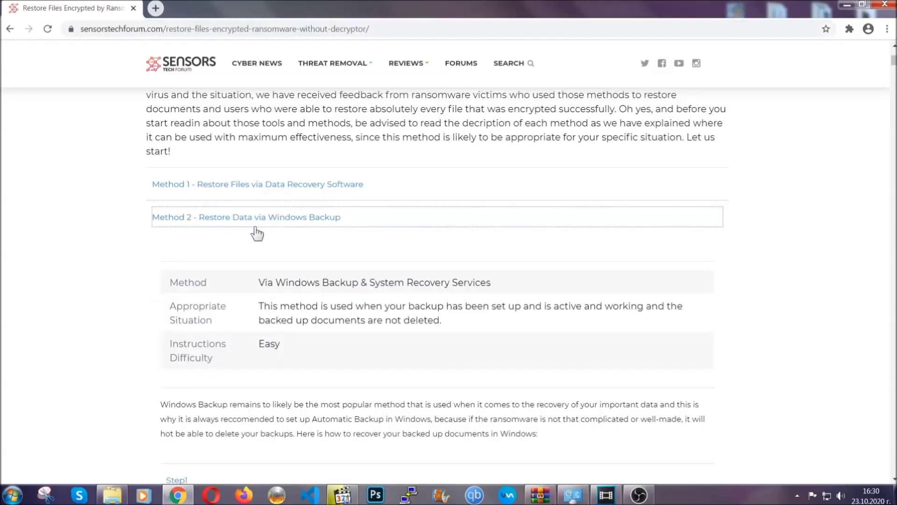
drag(259, 282, 315, 349)
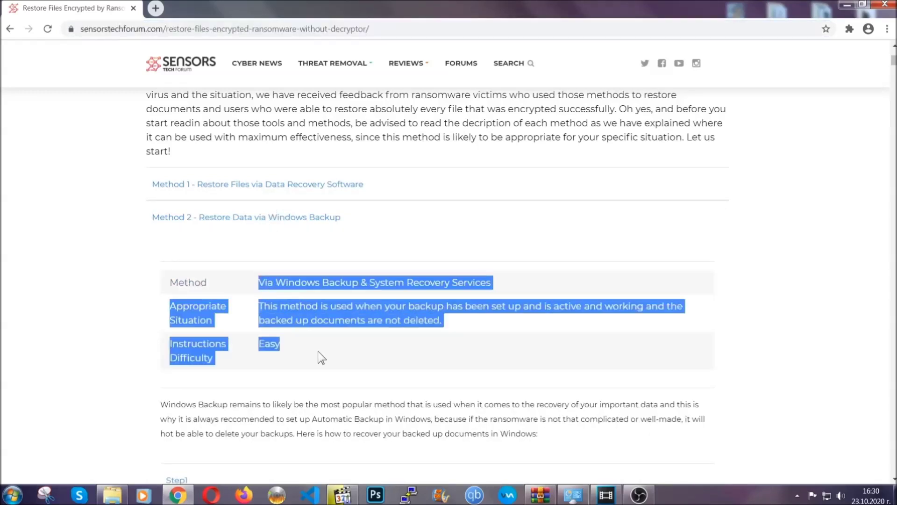
click(320, 350)
scroll(320, 349, down, 4)
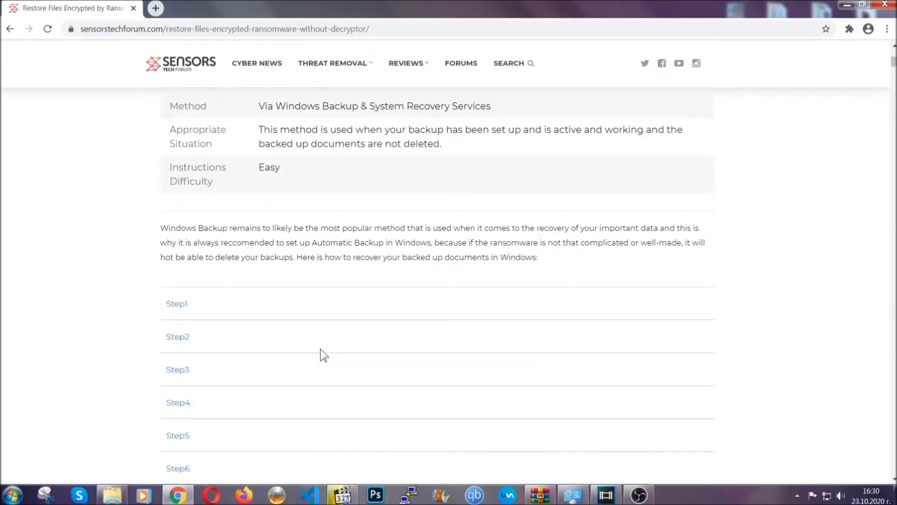
scroll(321, 349, down, 1)
click(185, 245)
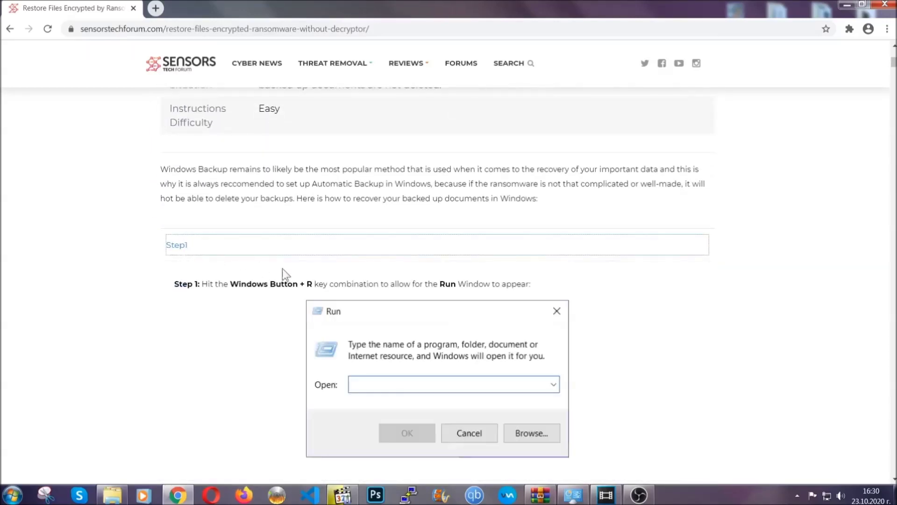
scroll(419, 291, down, 5)
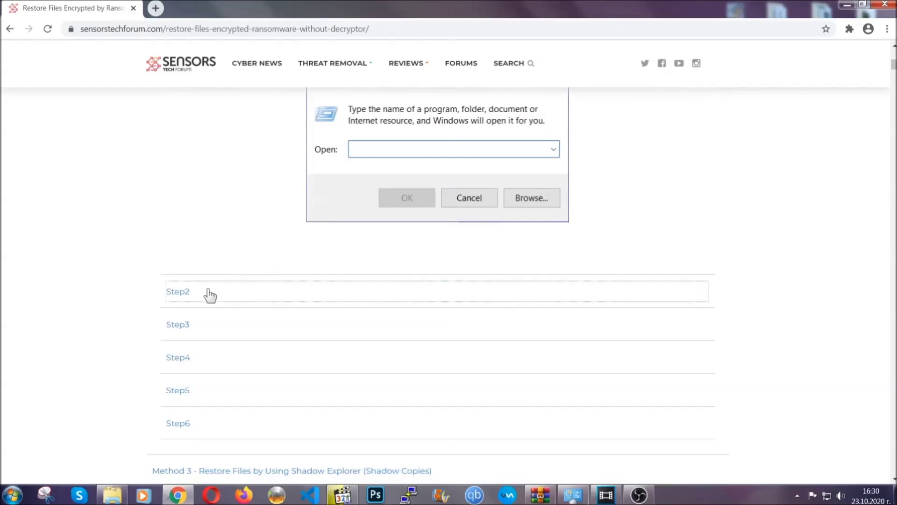
click(209, 290)
scroll(402, 296, down, 5)
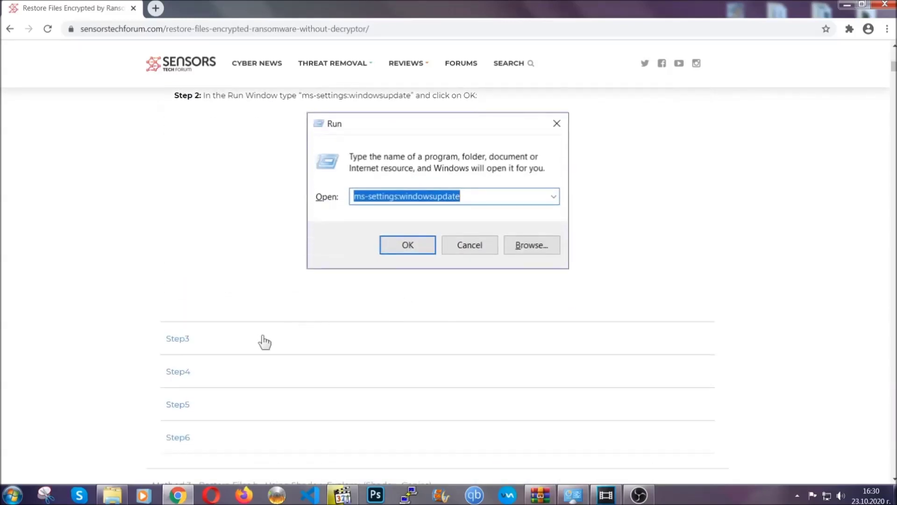
click(265, 342)
Read through the expanded steps, scroll back up, and minimize Chrome.
scroll(396, 318, down, 4)
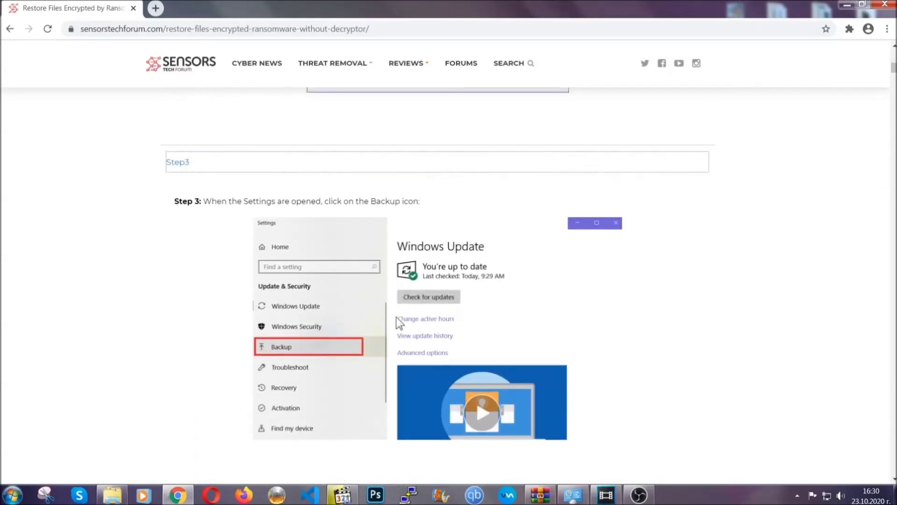
scroll(396, 317, down, 5)
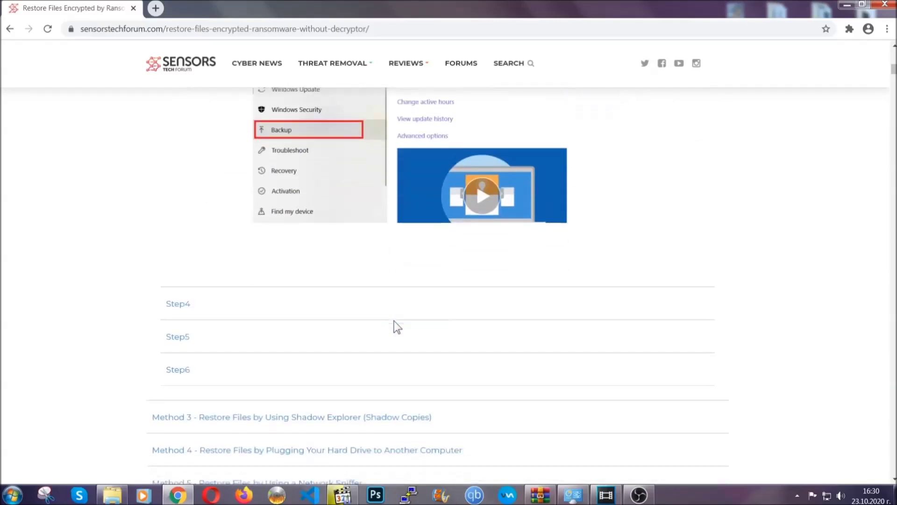
scroll(395, 323, down, 8)
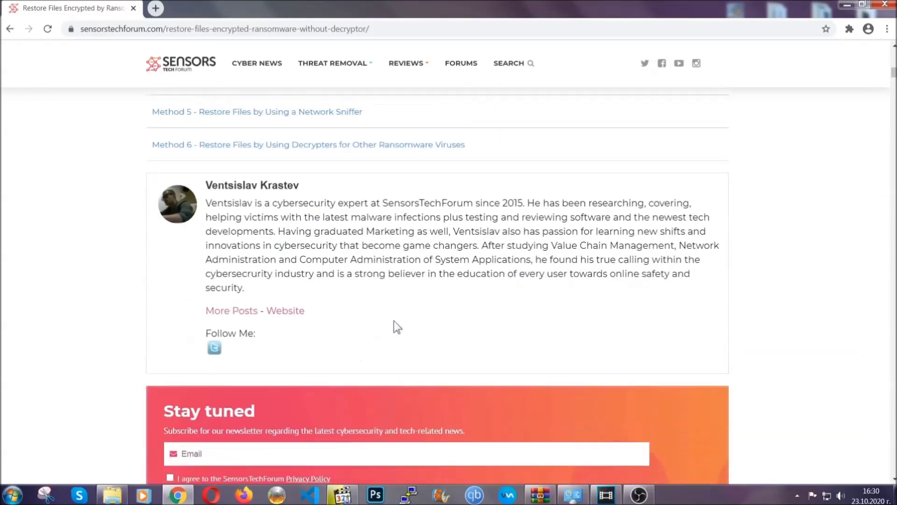
scroll(394, 321, up, 20)
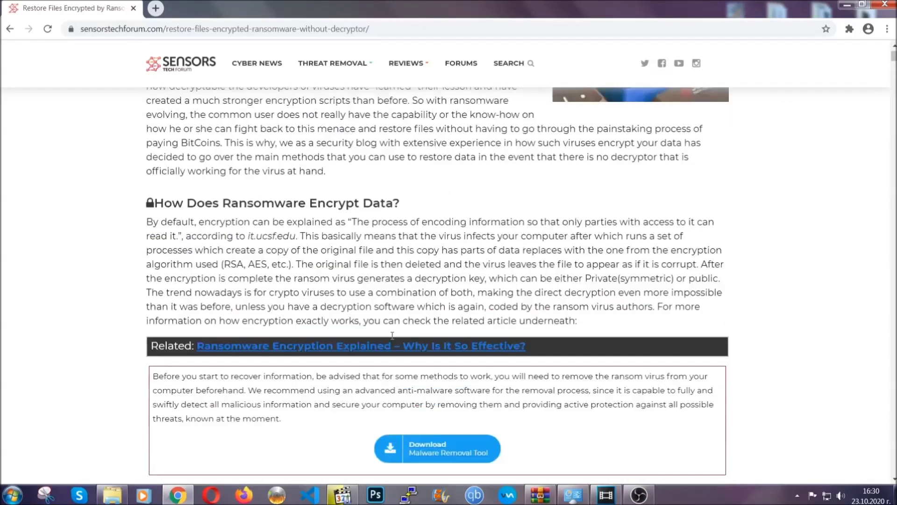
scroll(392, 335, up, 5)
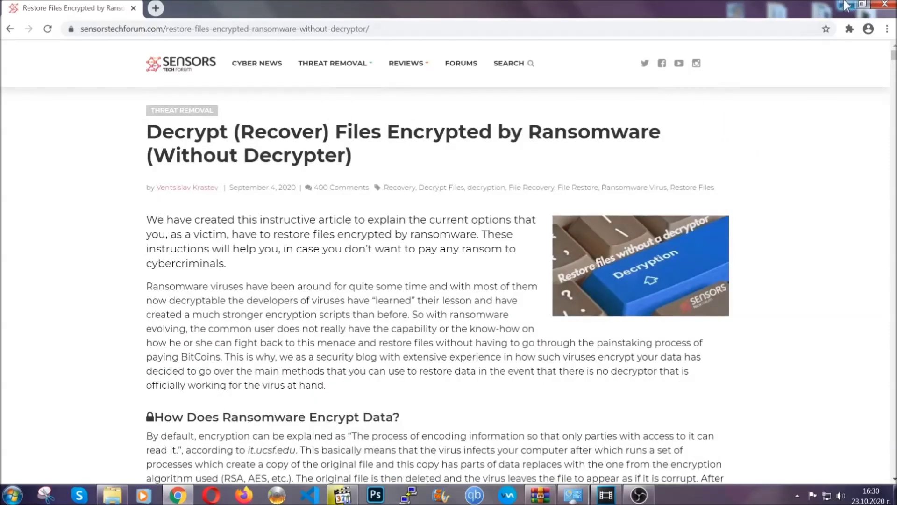
click(846, 5)
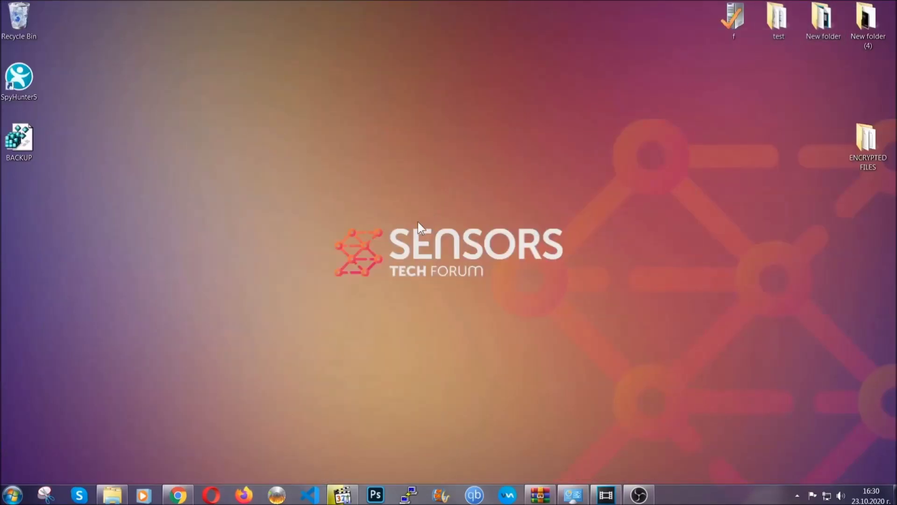